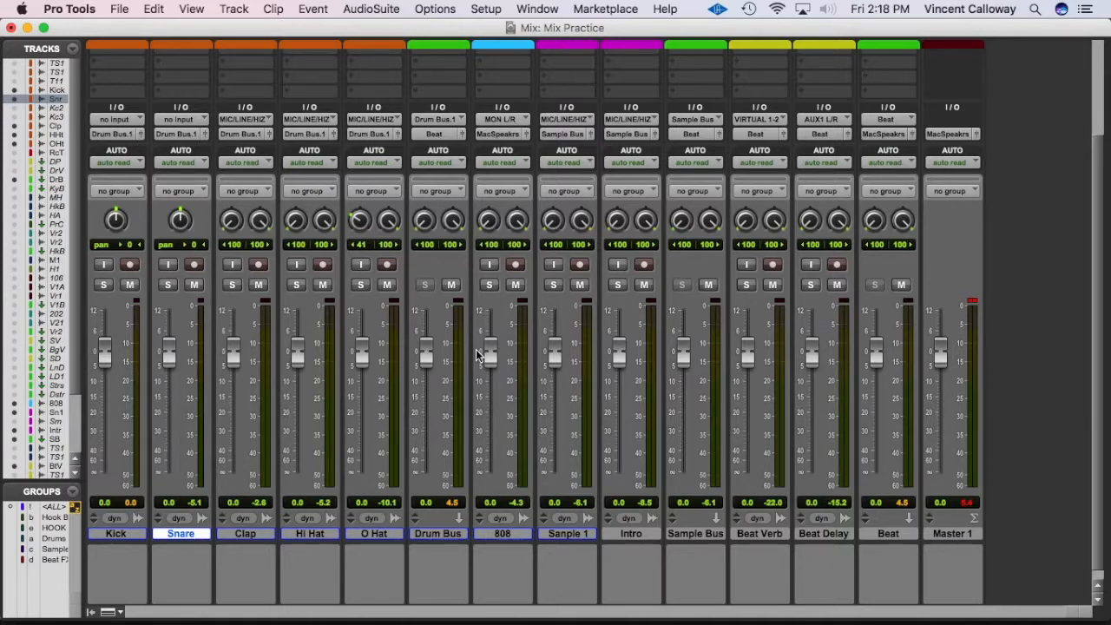
Step: Toggle to the Edit window with Cmd+= to show the drum track clips
key("super+equal")
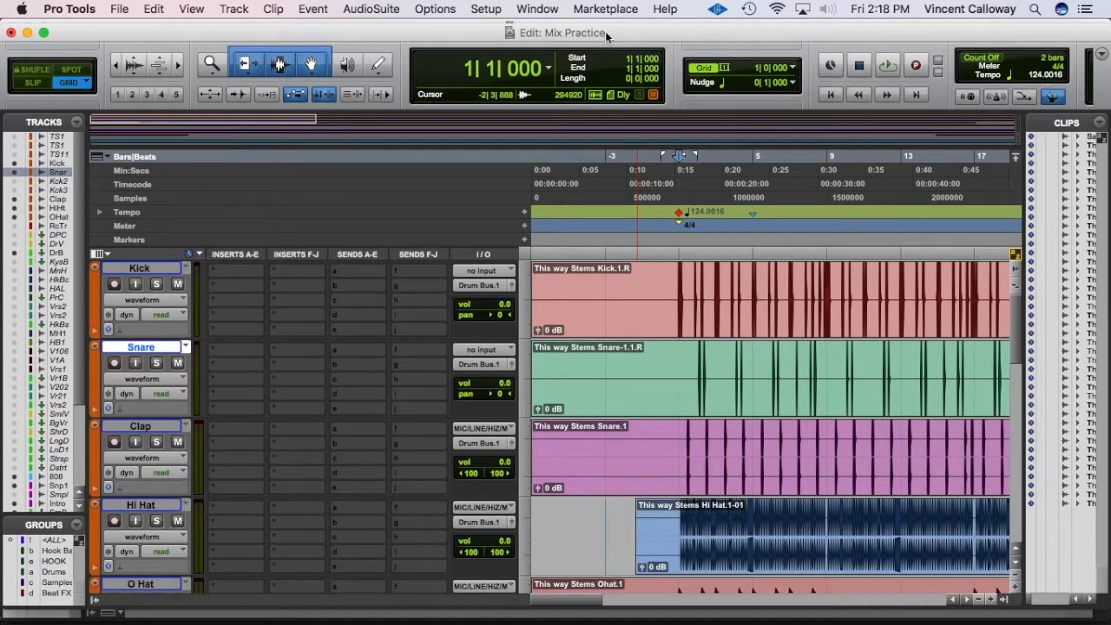
left_click(313, 10)
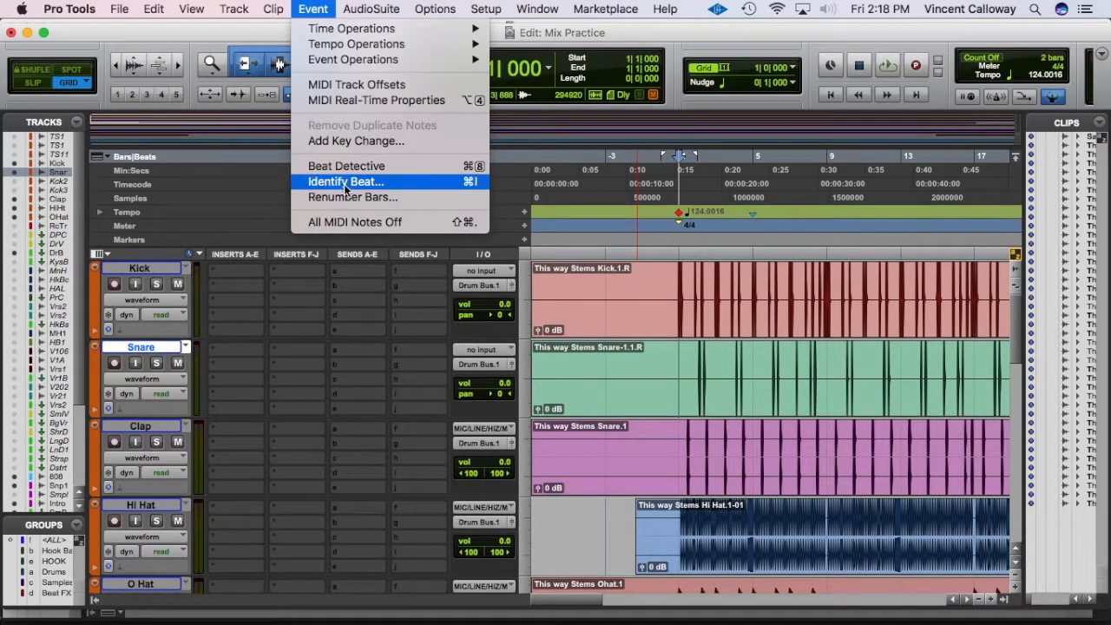
left_click(774, 54)
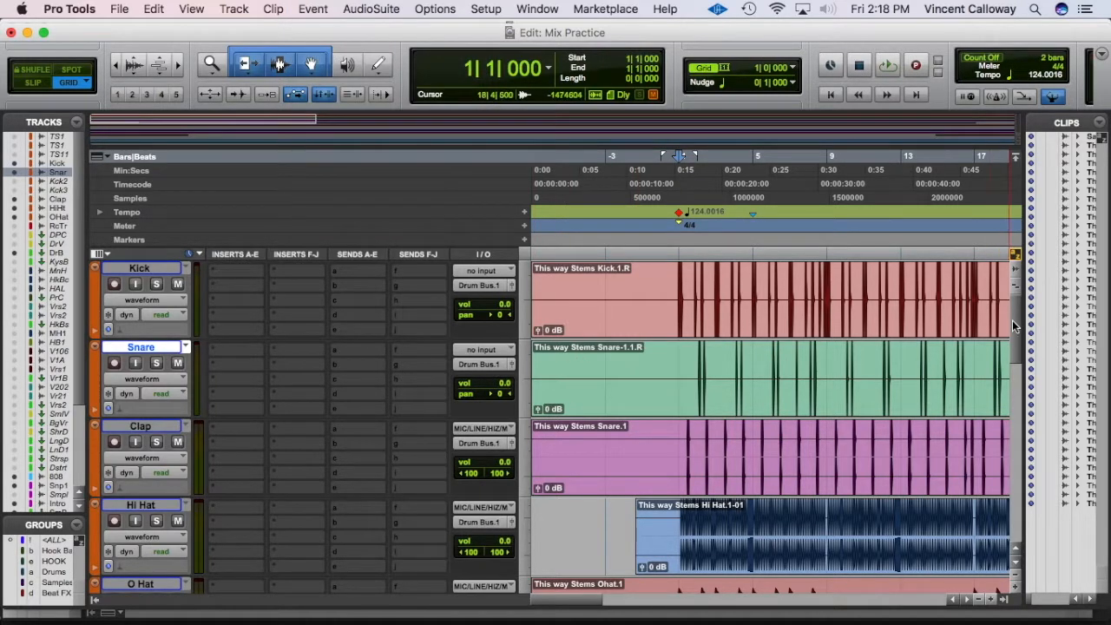
scroll(165, 486, "down", 5)
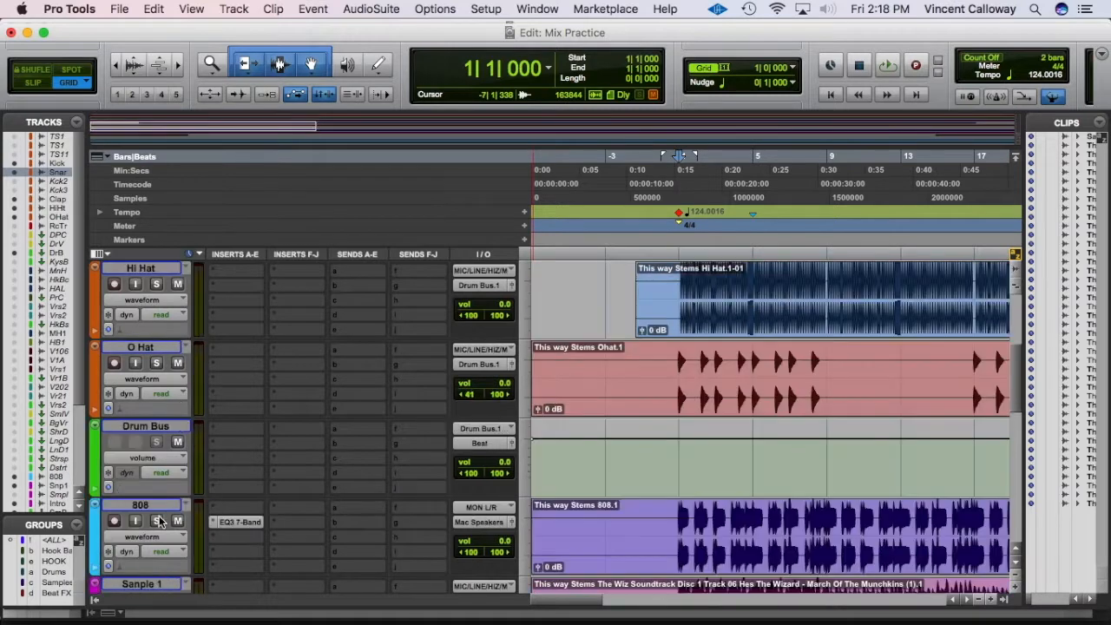
scroll(175, 460, "down", 5)
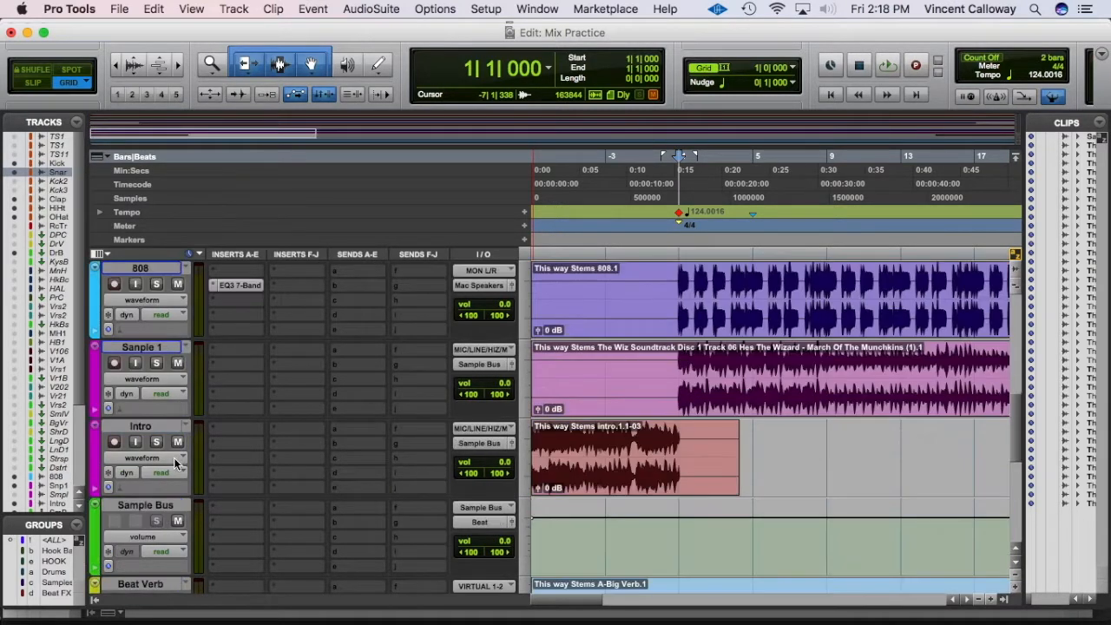
scroll(176, 460, "down", 5)
scroll(1004, 320, "up", 15)
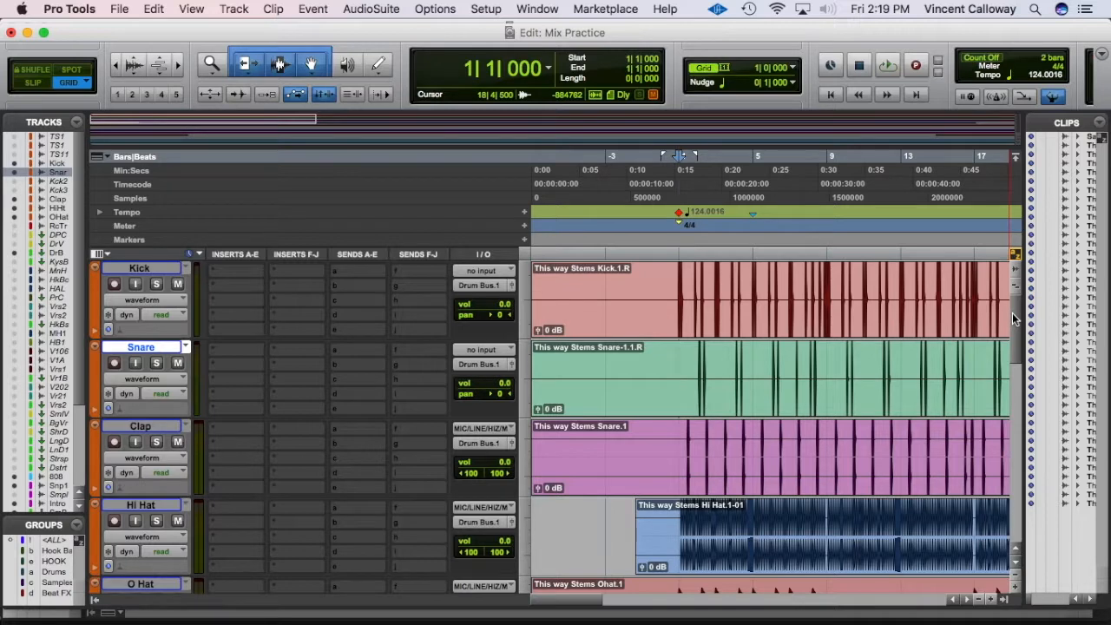
left_click_drag(1012, 310, 1002, 396)
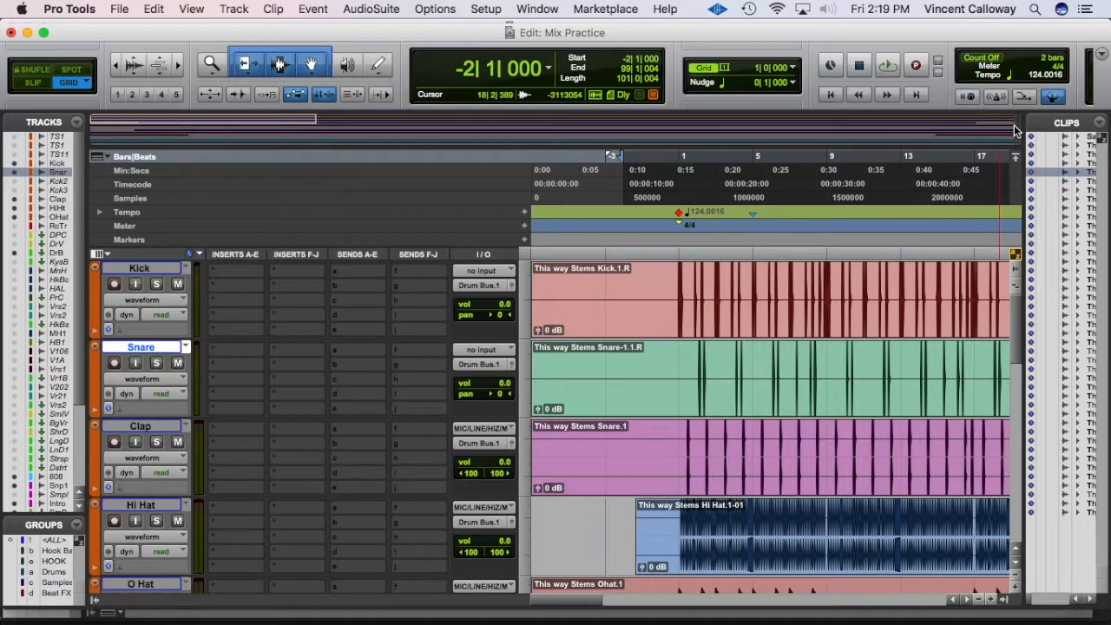
mouse_move(1011, 309)
left_mouse_down()
mouse_move(1011, 362)
mouse_move(1009, 306)
left_mouse_up()
scroll(123, 473, "down", 3)
scroll(123, 473, "down", 2)
left_click(142, 427)
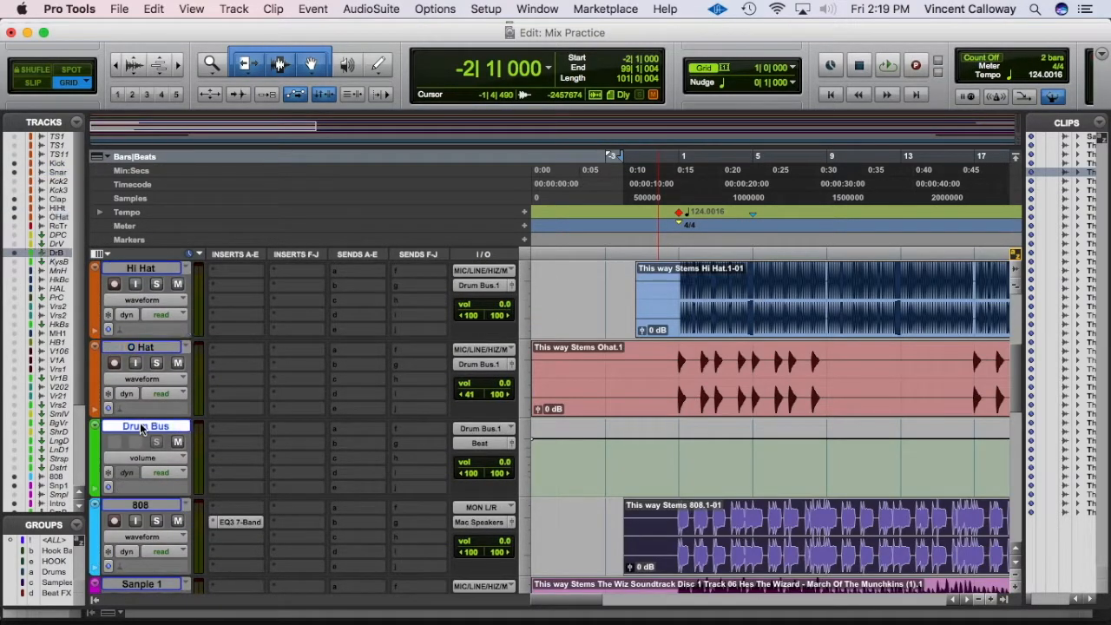
key("super+shift+n")
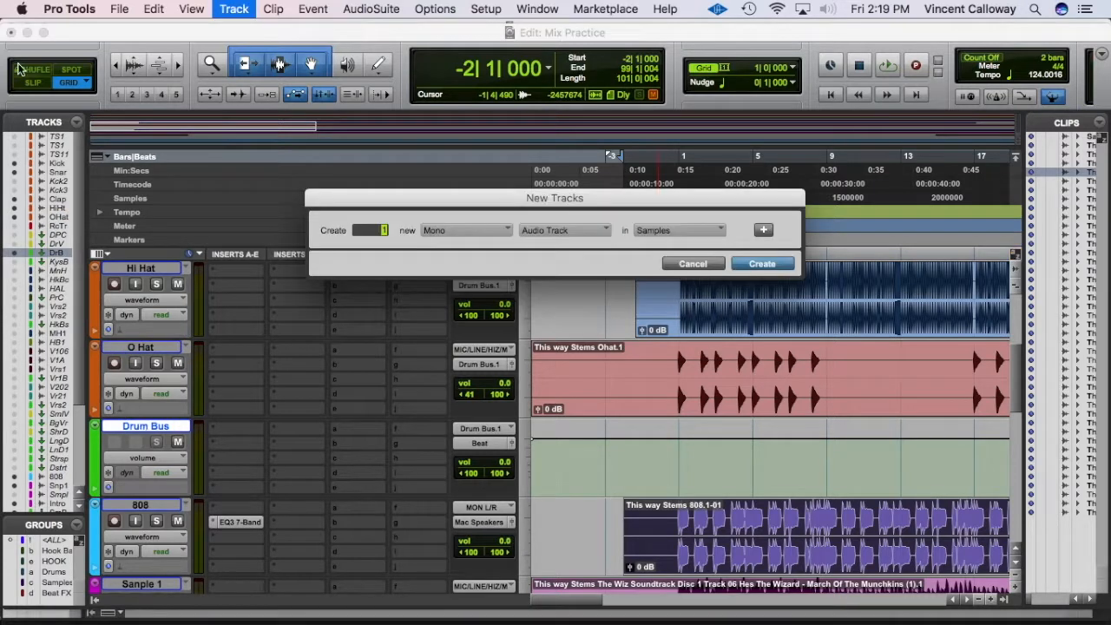
left_click(442, 230)
left_click(449, 248)
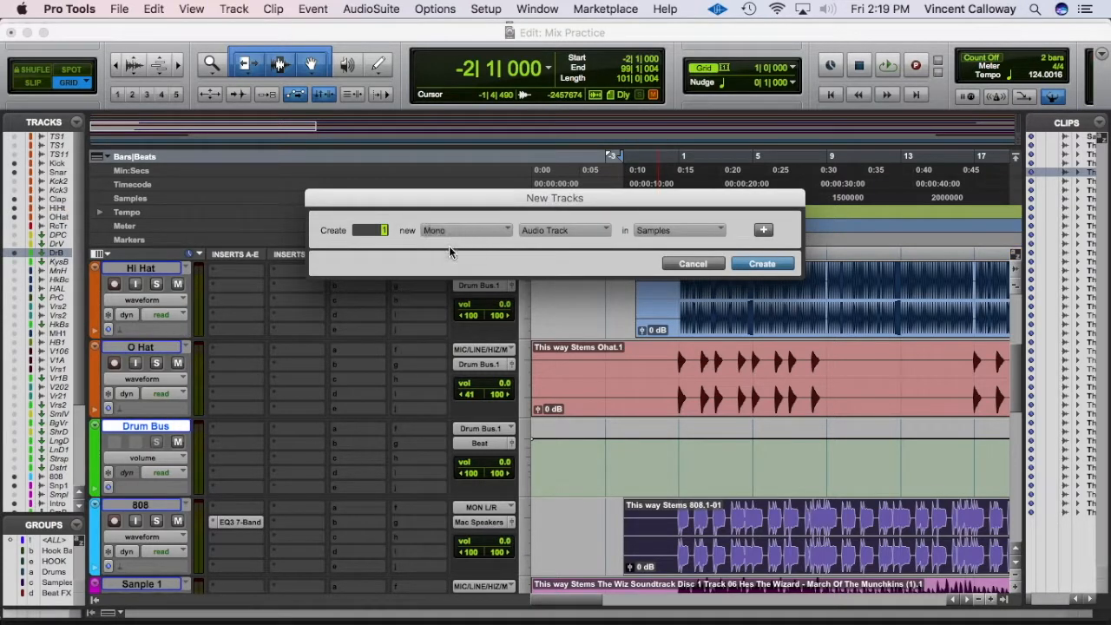
left_click(565, 230)
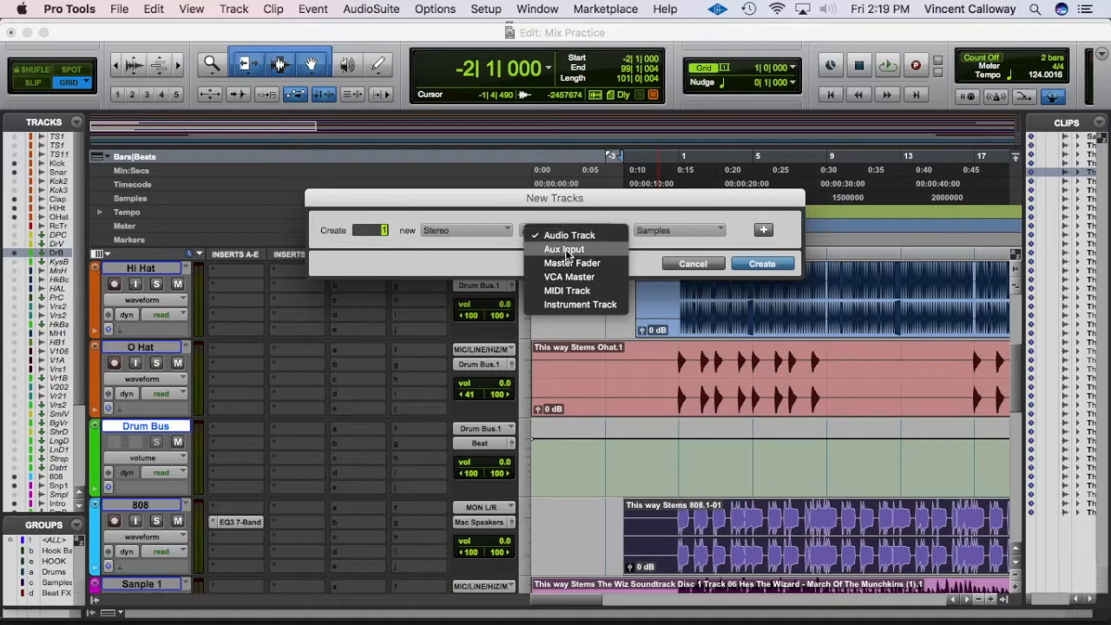
left_click(563, 249)
left_click(741, 264)
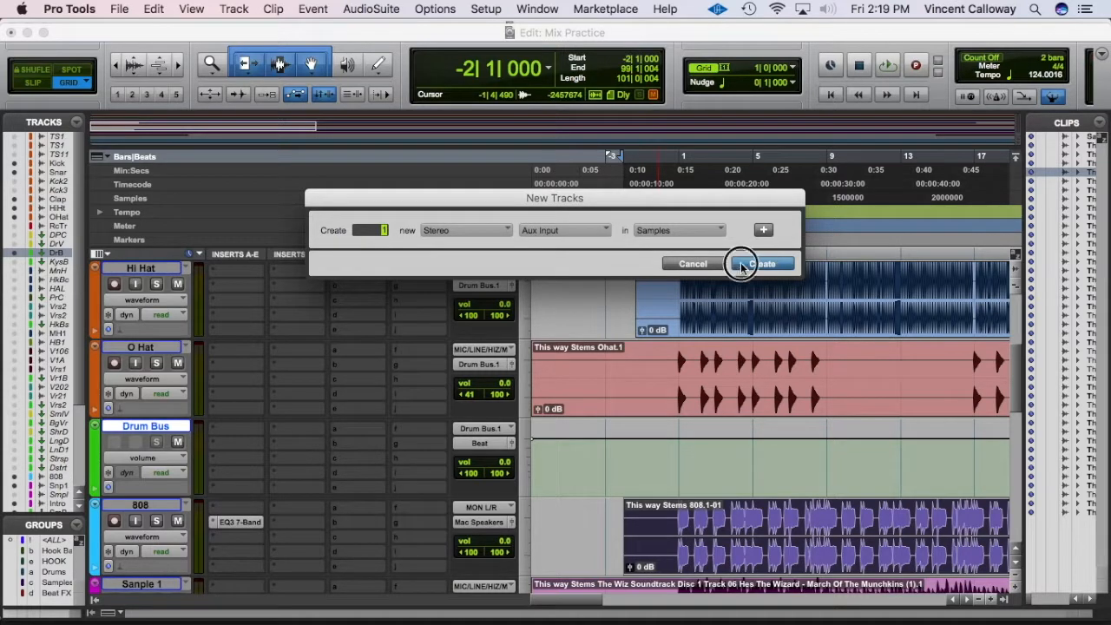
key("ctrl+Up")
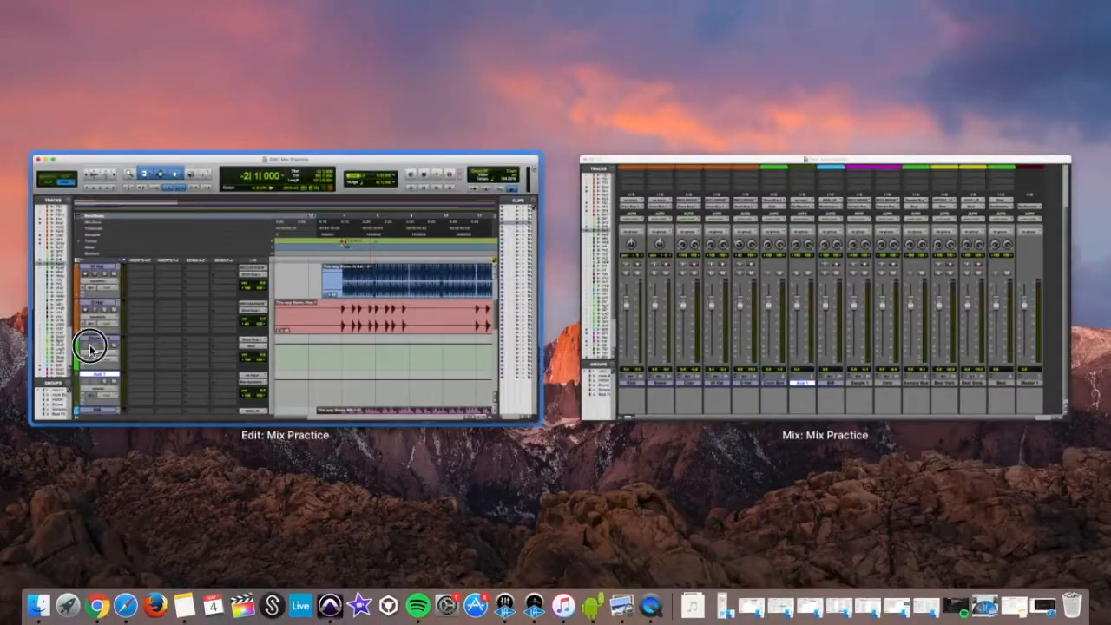
left_click(90, 346)
double_click(140, 506)
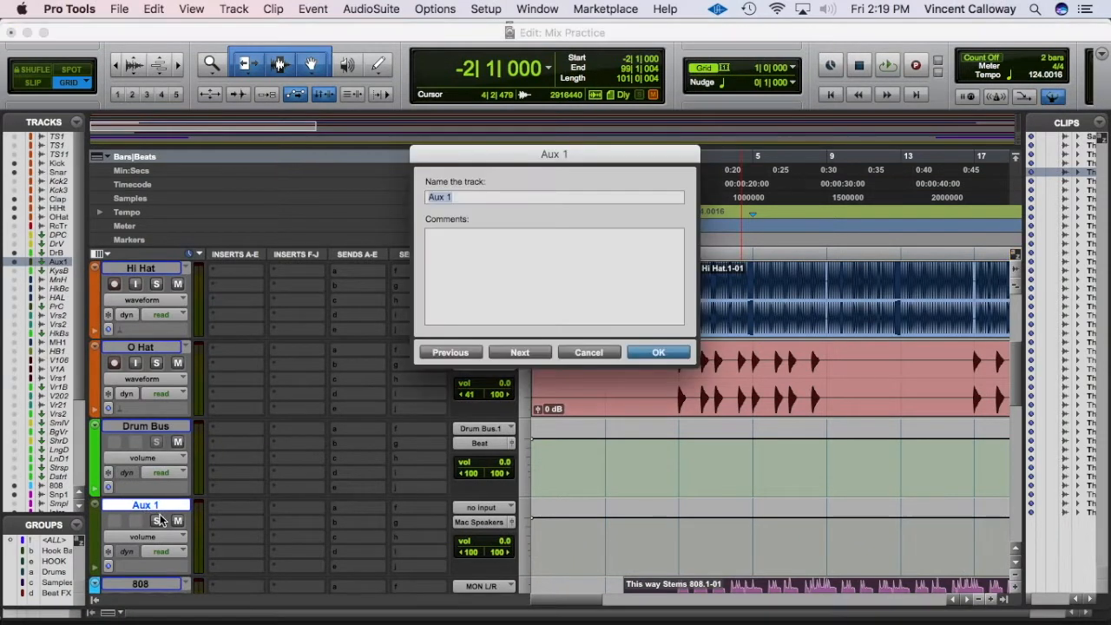
type("Drum Bus")
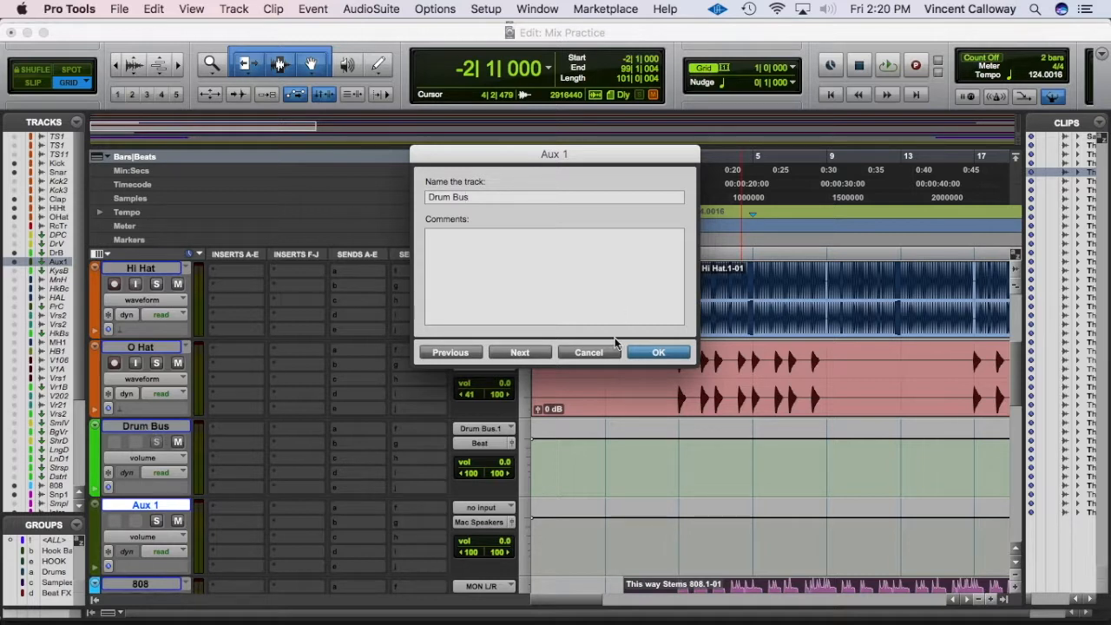
left_click(585, 351)
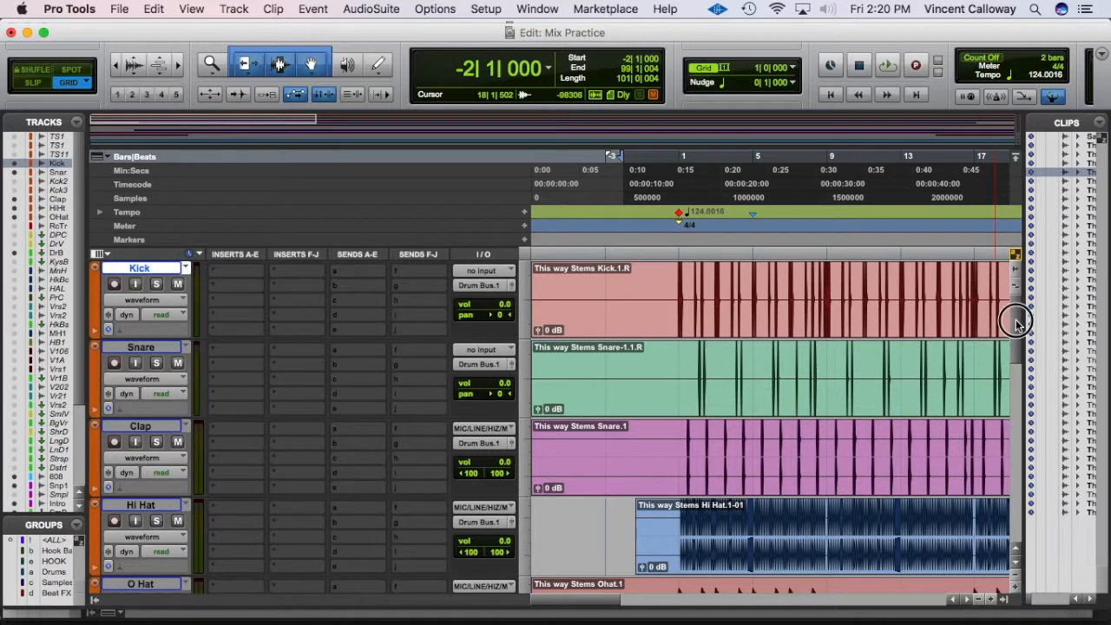
Step: Route the selected Kick, Snare, Clap, Hi Hat and O Hat outputs to the Drum Bus (Stereo) track
scroll(1014, 317, "down", 5)
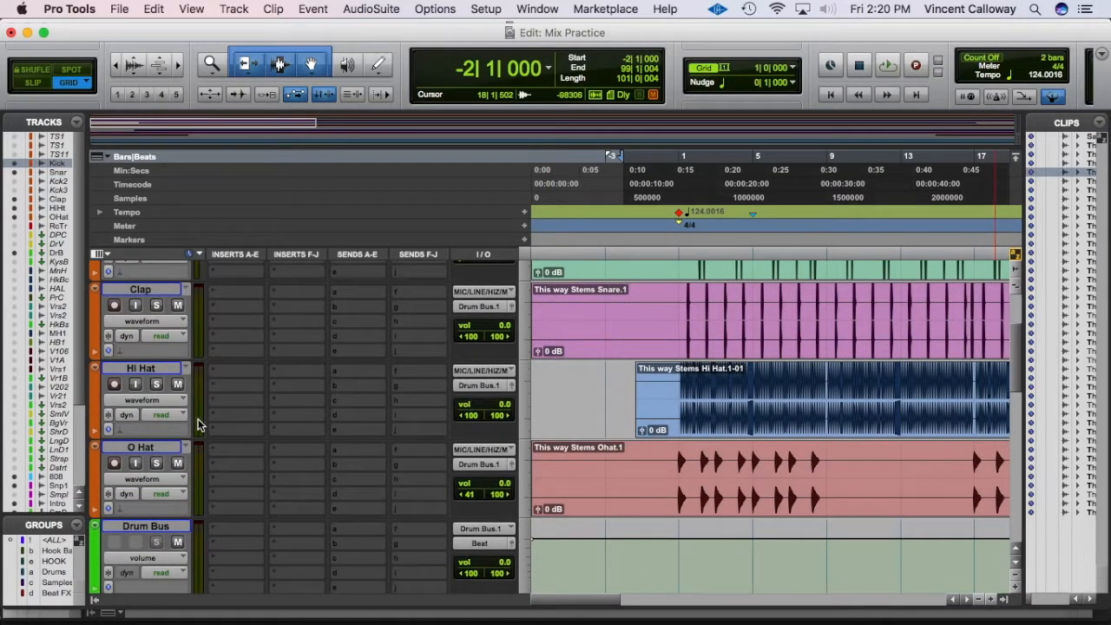
left_click(151, 444, "shift")
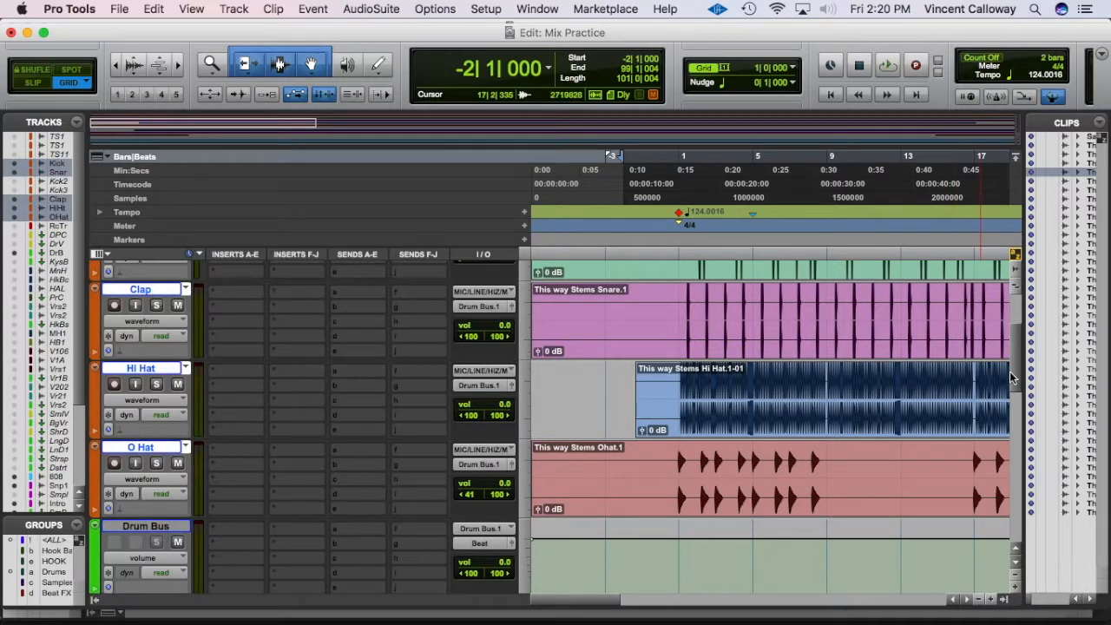
scroll(1014, 378, "up", 5)
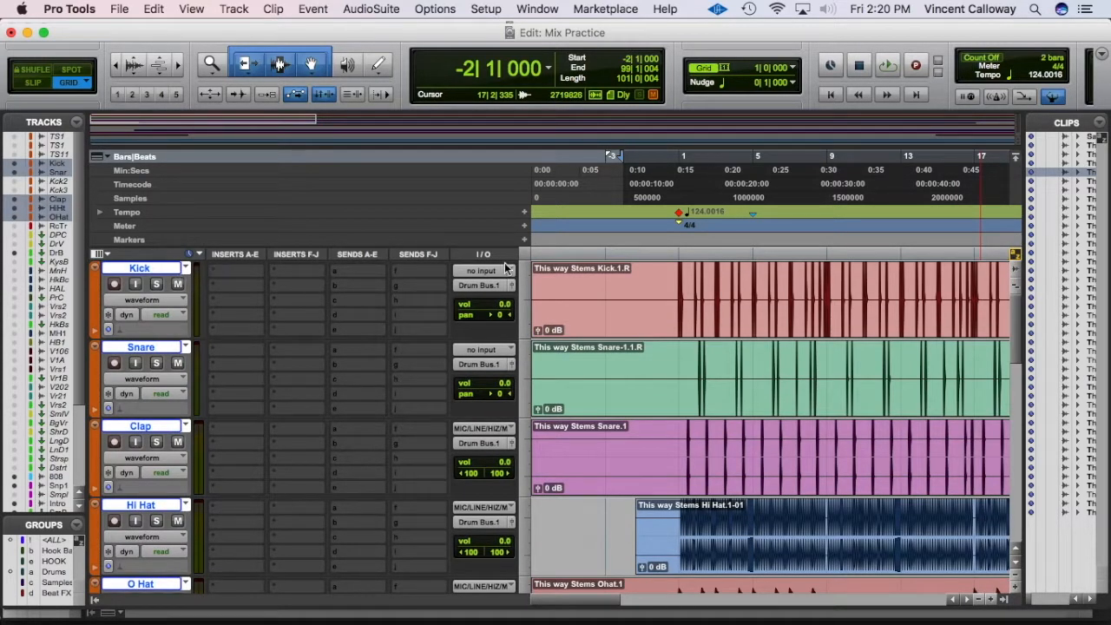
left_click(473, 287)
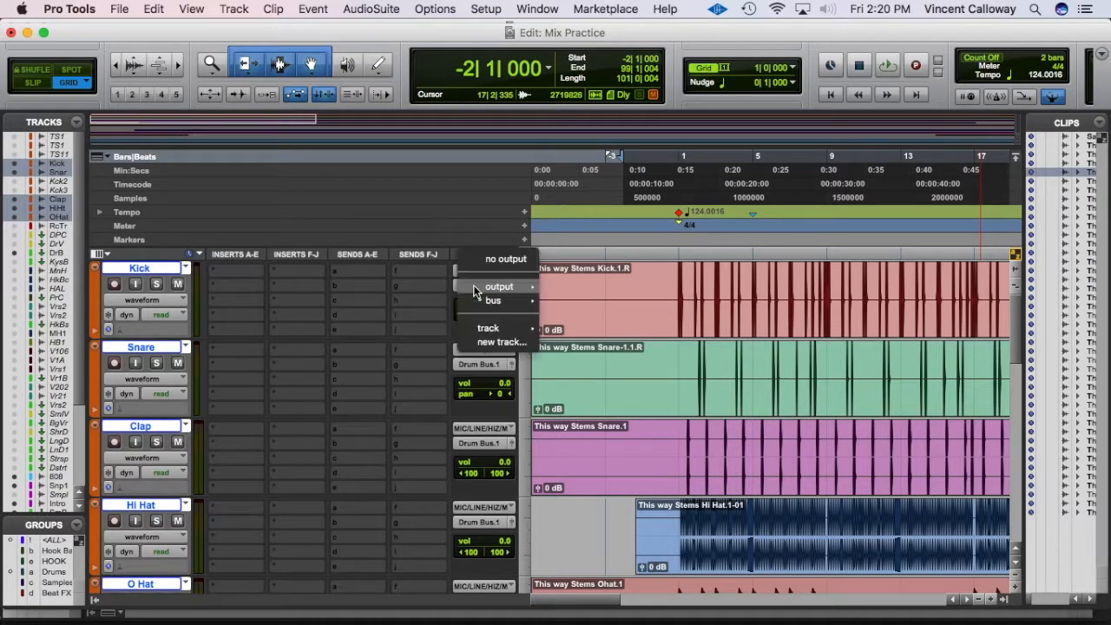
left_click(296, 271)
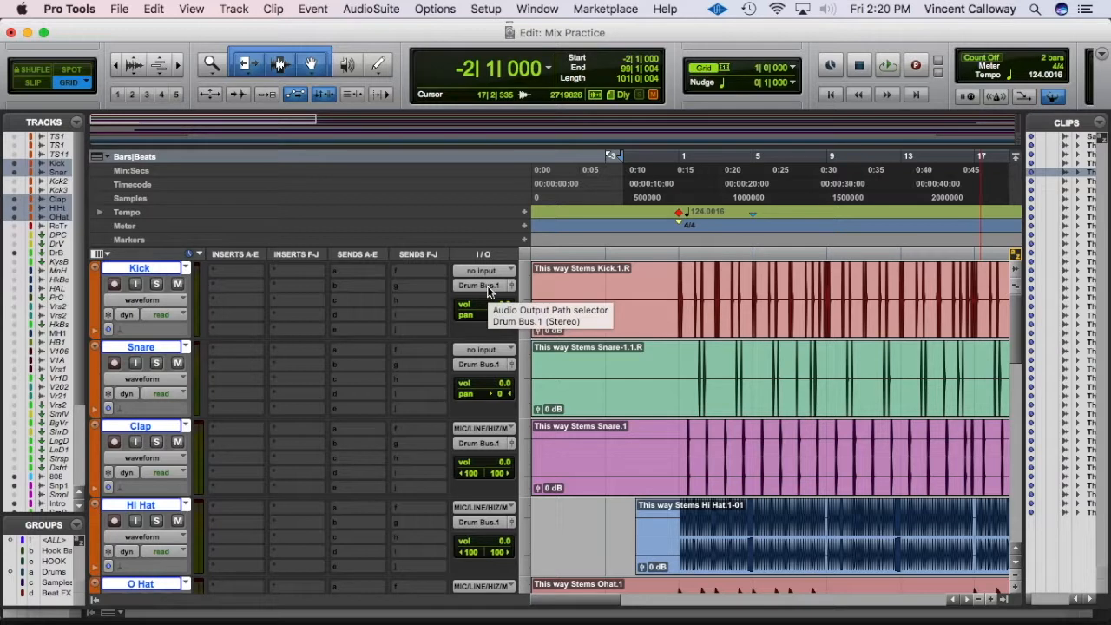
left_click(487, 285)
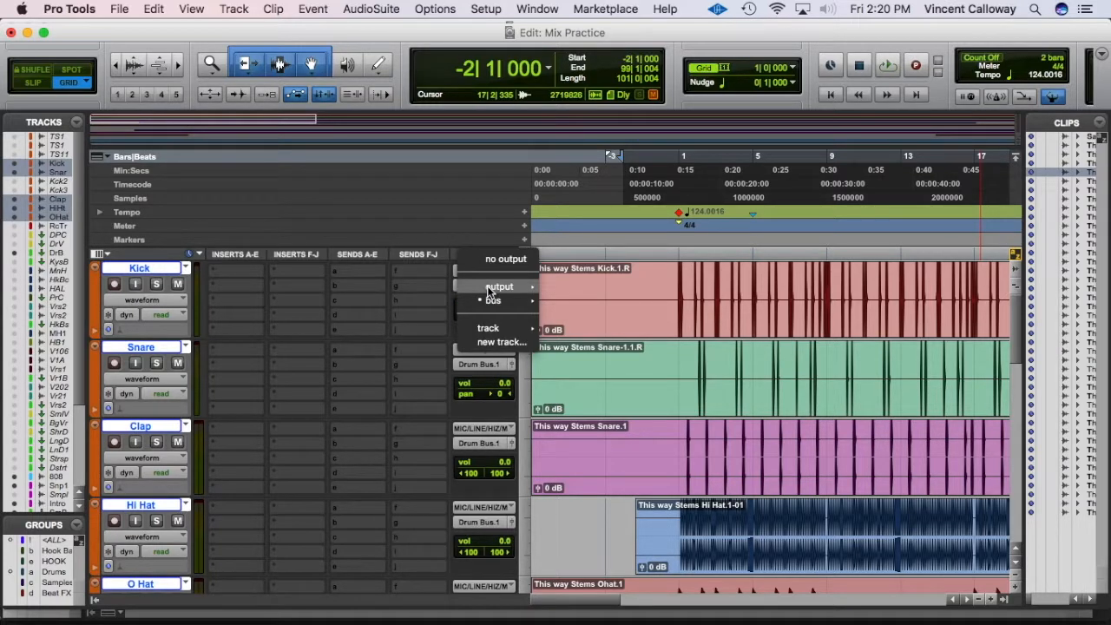
mouse_move(495, 328)
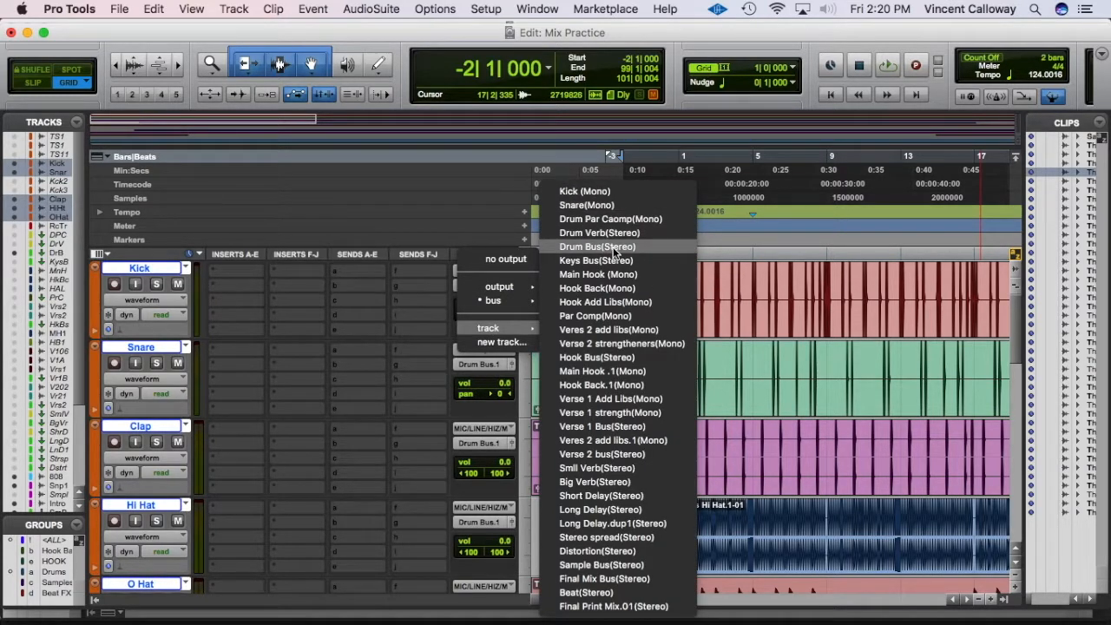
left_click(612, 247)
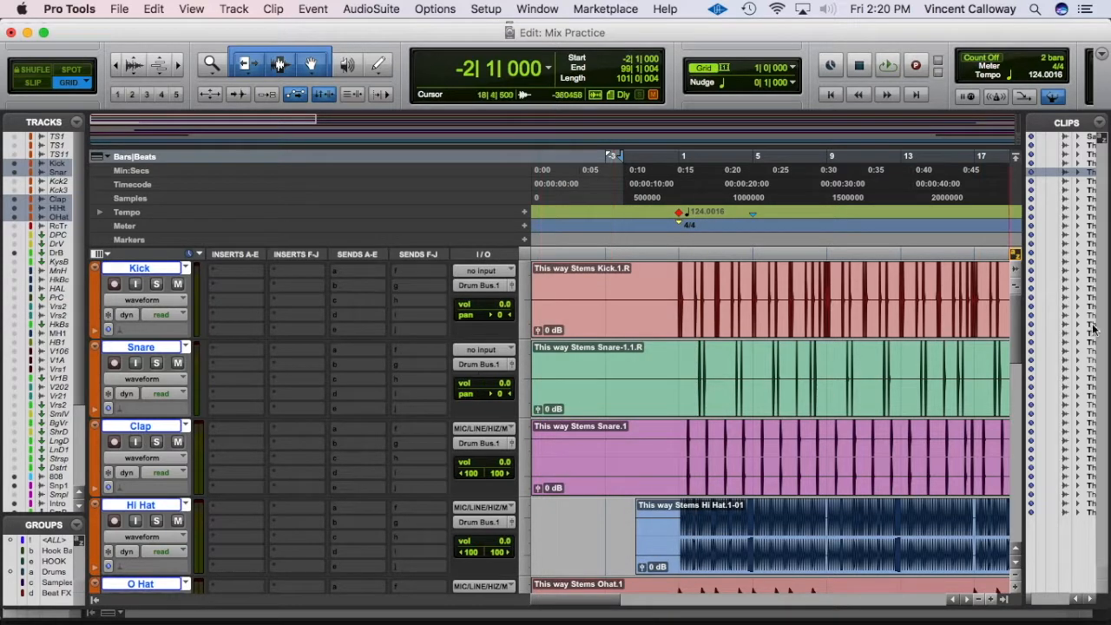
scroll(1012, 377, "down", 5)
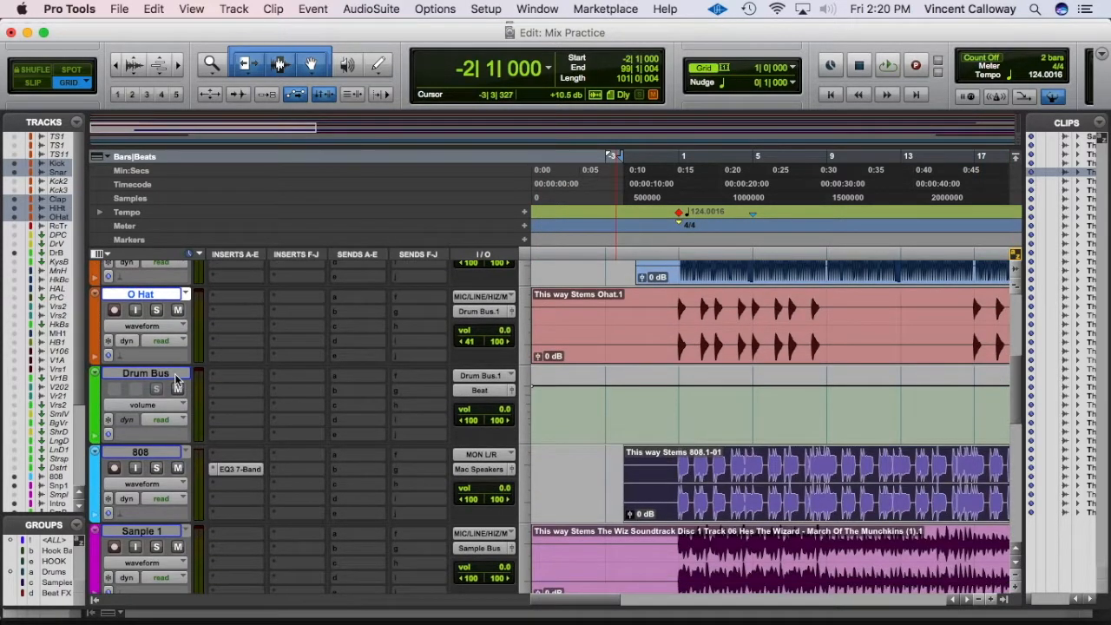
Step: Select Drum Bus, set the edit position to bar 18, and open Master 1's output window
left_click(174, 373)
scroll(159, 336, "down", 1)
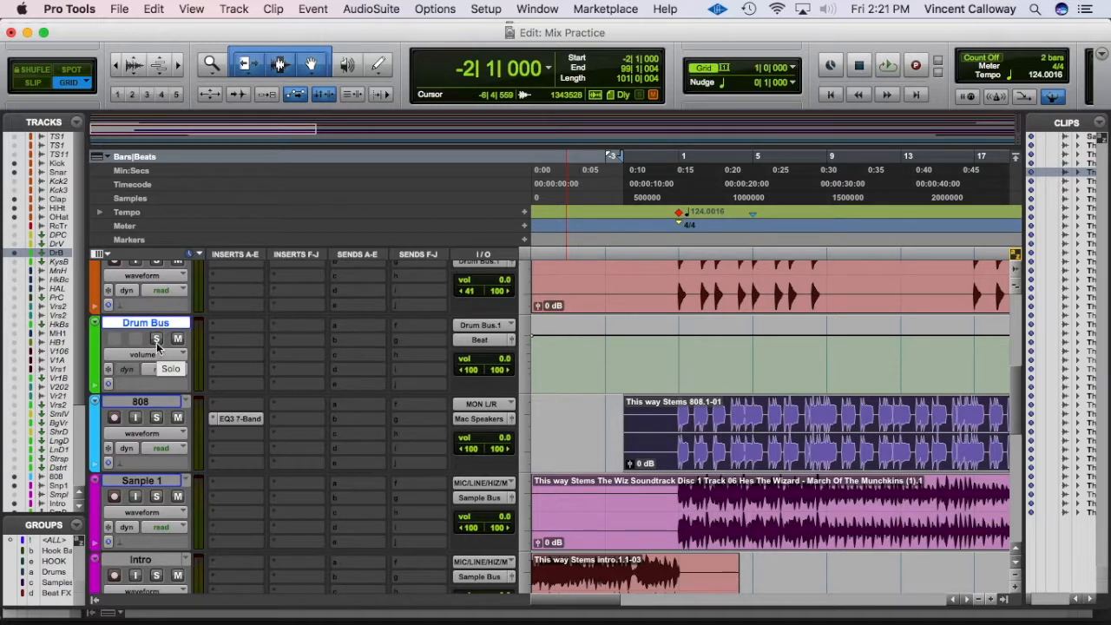
left_click_drag(1017, 399, 992, 240)
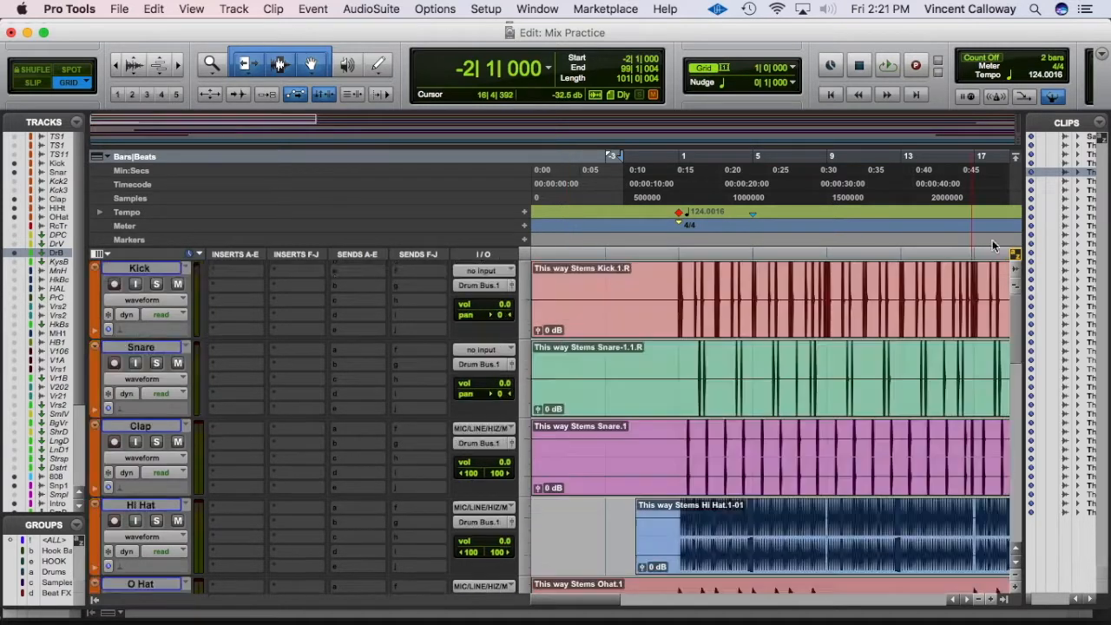
left_click(992, 241)
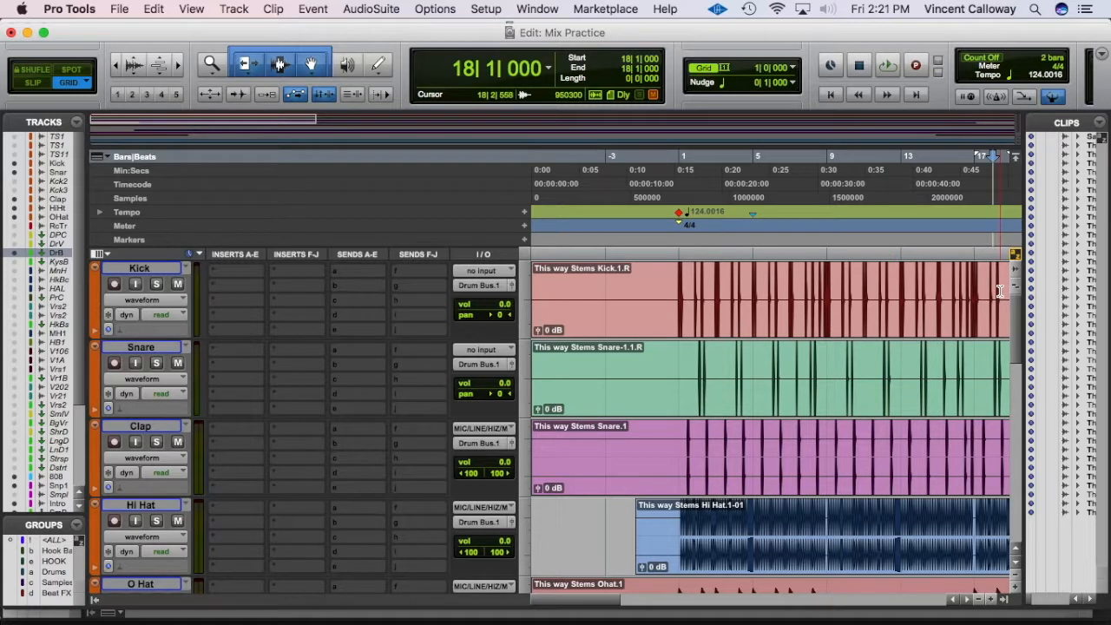
scroll(1003, 469, "down", 5)
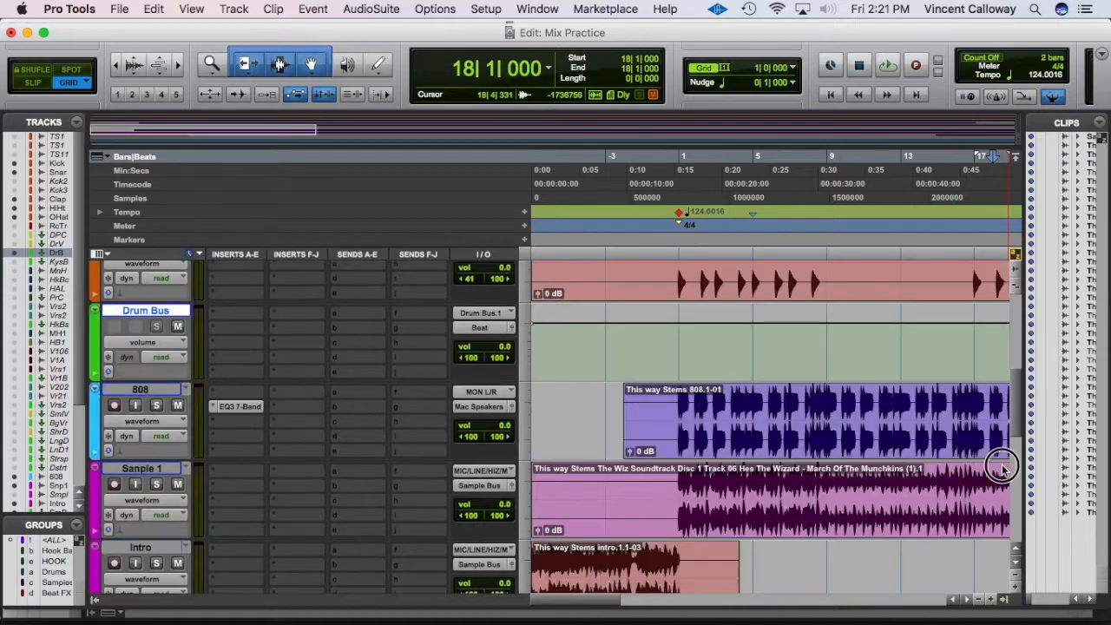
scroll(1003, 469, "down", 5)
left_click(511, 444)
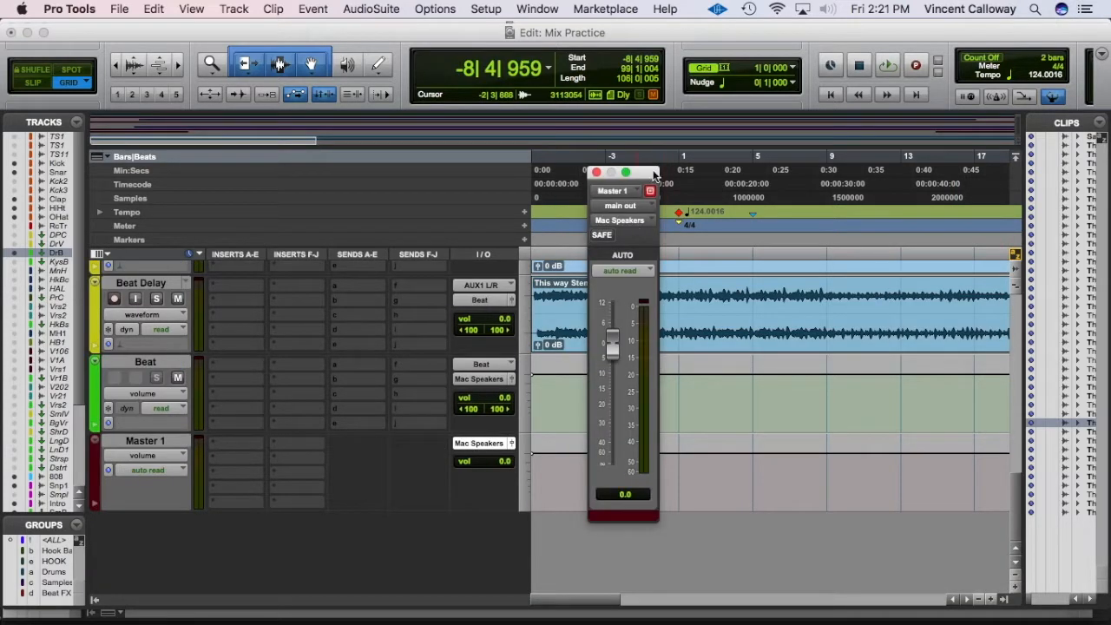
Step: Reopen the Master 1 output window and drag it to the right edge, off the tracks
left_click(512, 444)
left_click(512, 444)
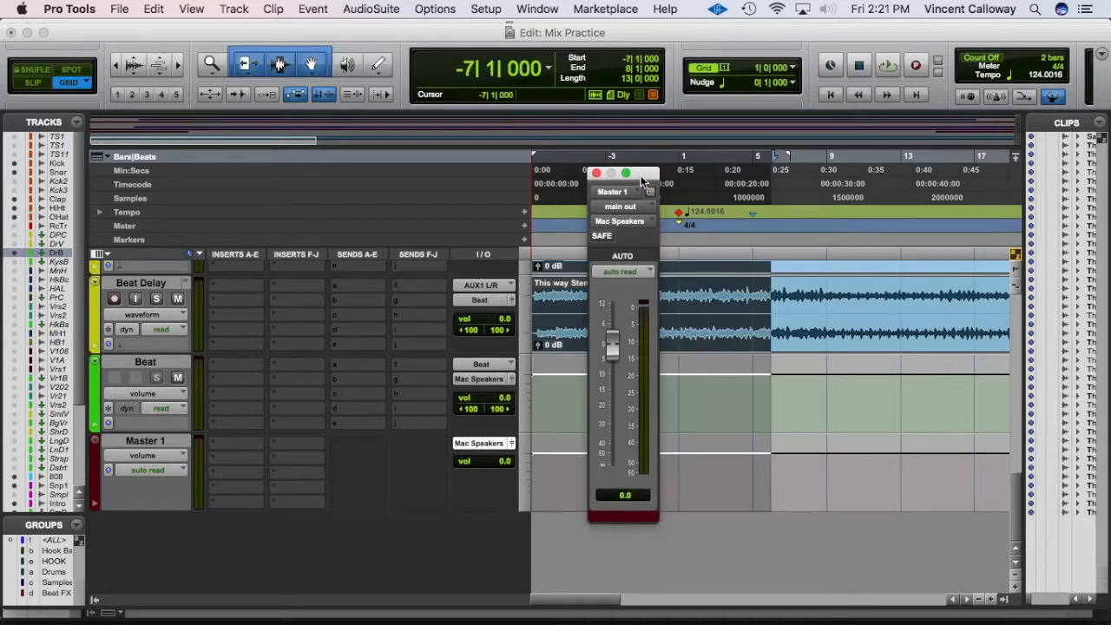
left_click_drag(643, 174, 1071, 159)
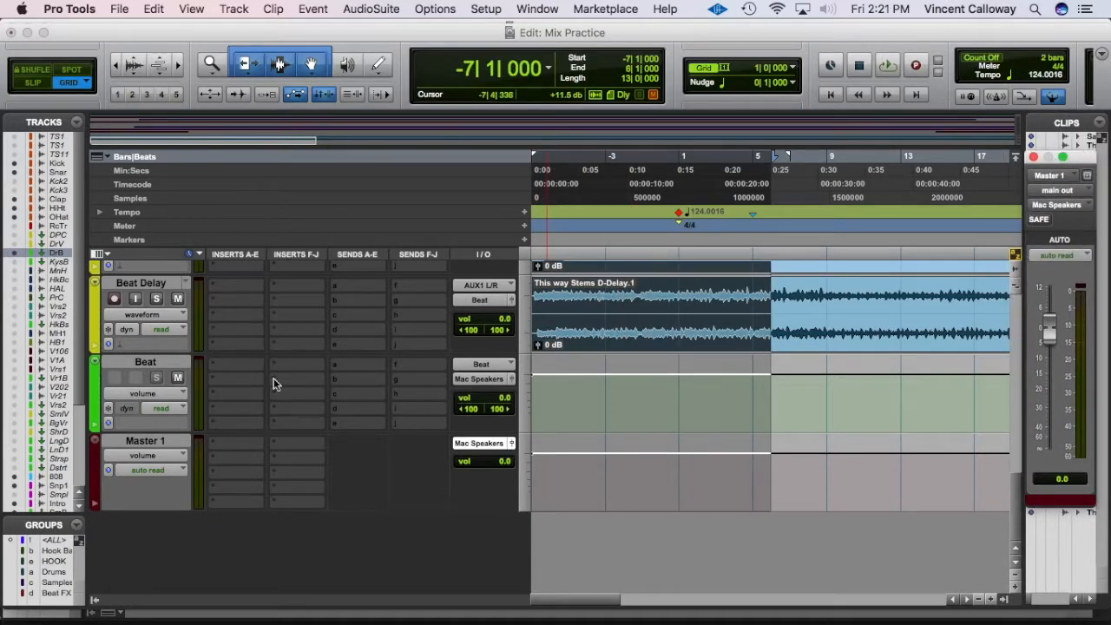
left_click(238, 313)
left_click(1081, 314)
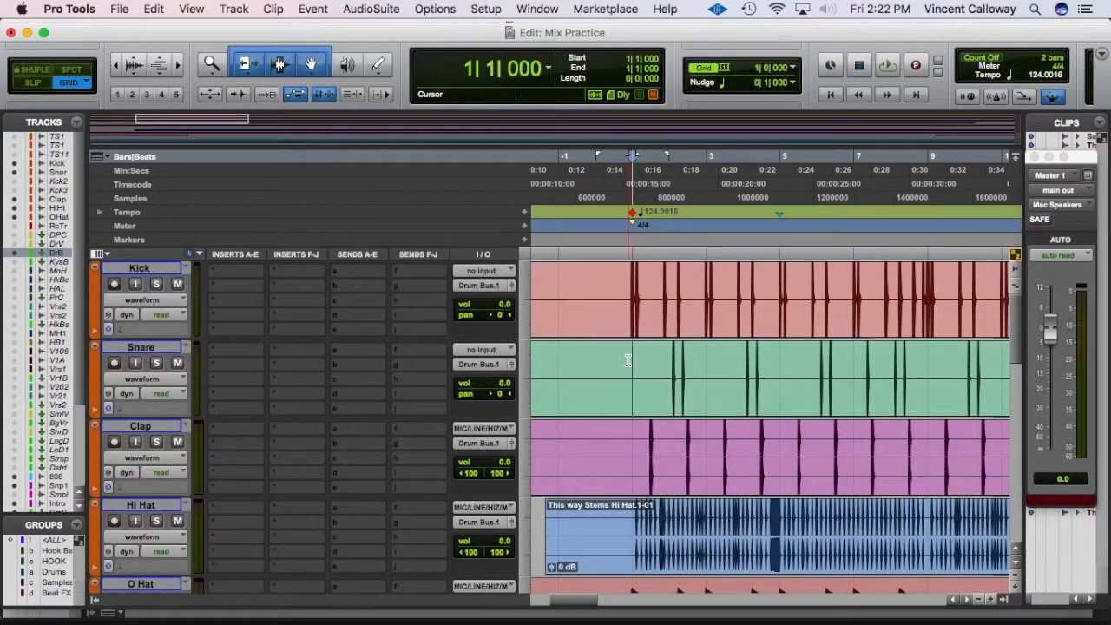
Step: Zoom out, select bars 1–9 on the Snare track, play them back and stop
key("r")
key("r")
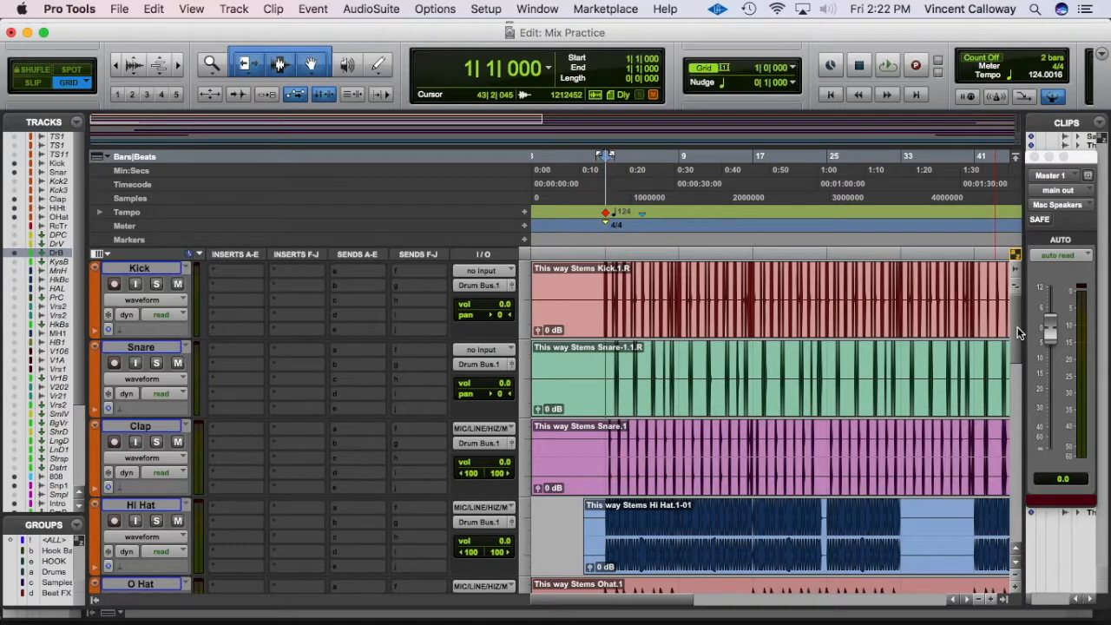
scroll(1016, 362, "down", 3)
scroll(1015, 362, "up", 3)
left_click_drag(605, 382, 677, 362)
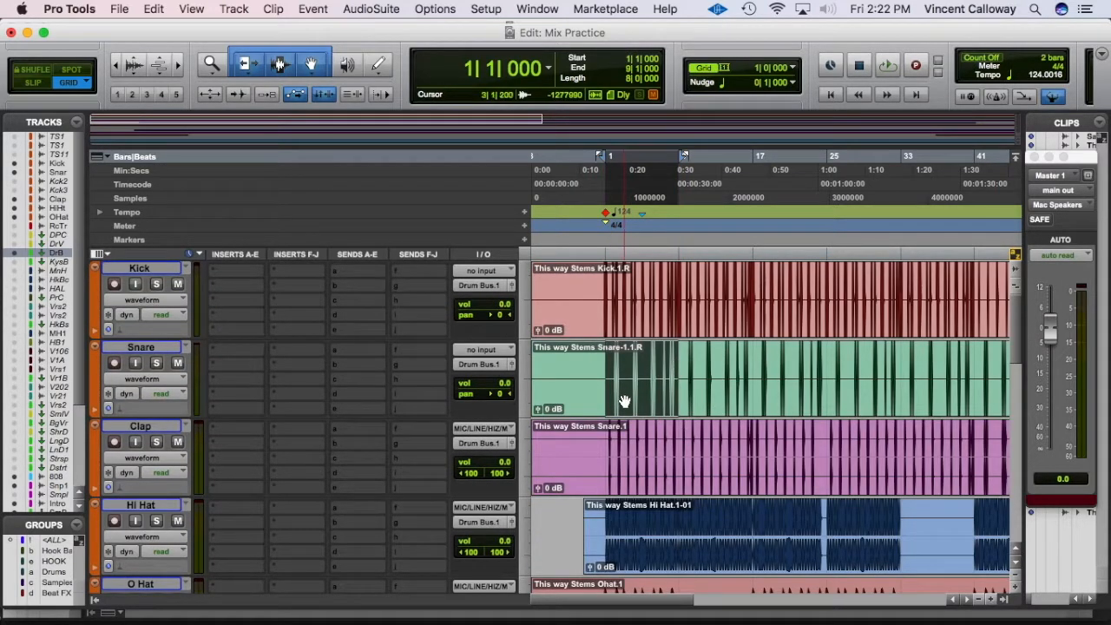
key("space")
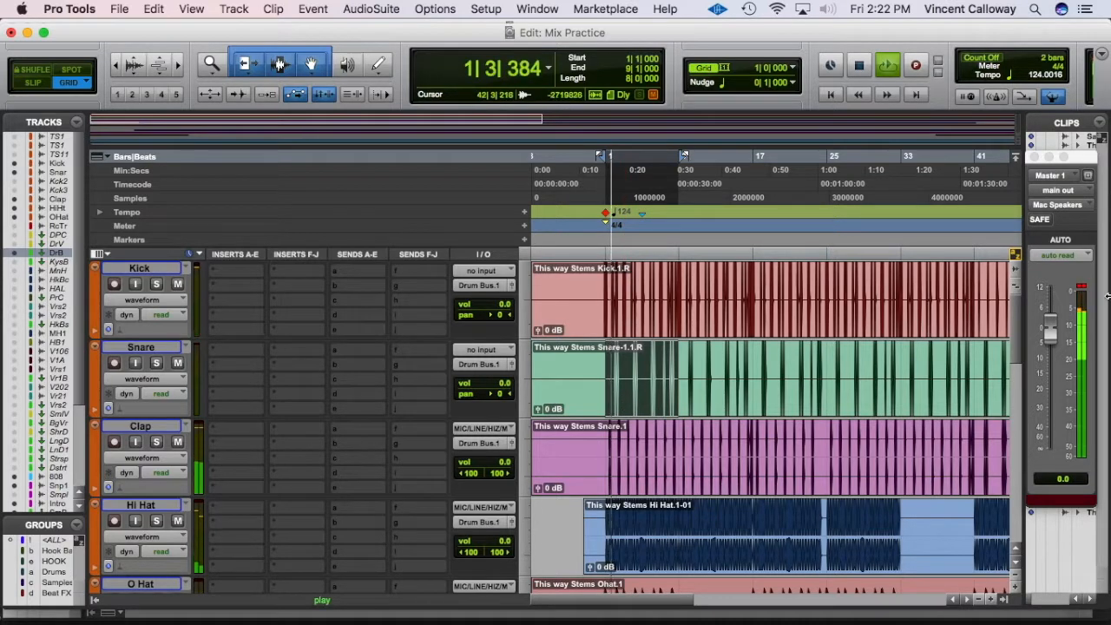
mouse_move(839, 623)
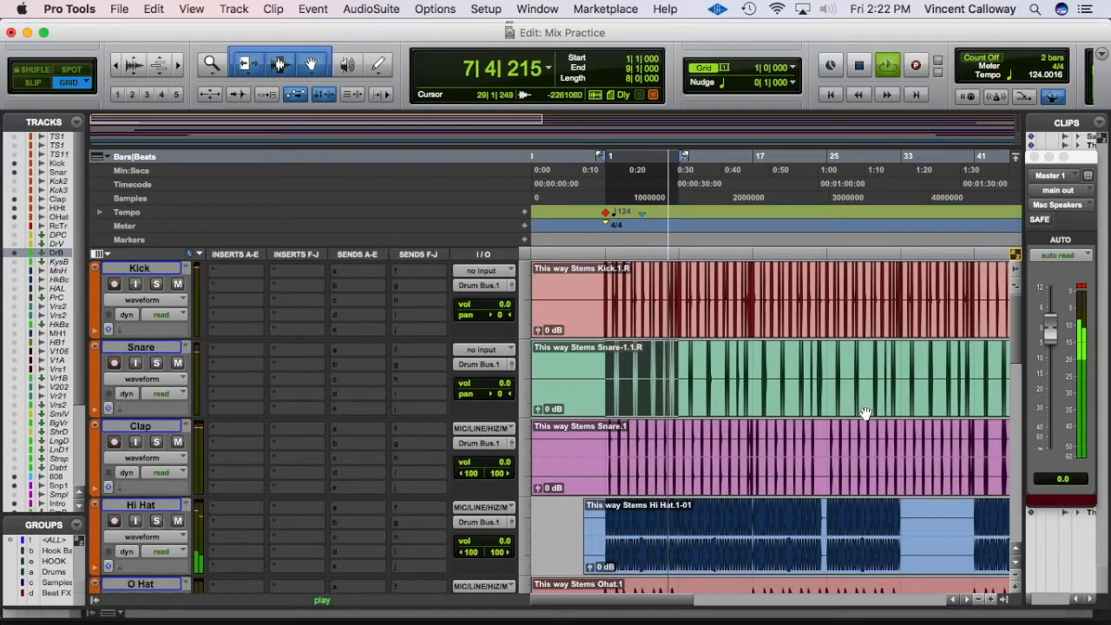
key("space")
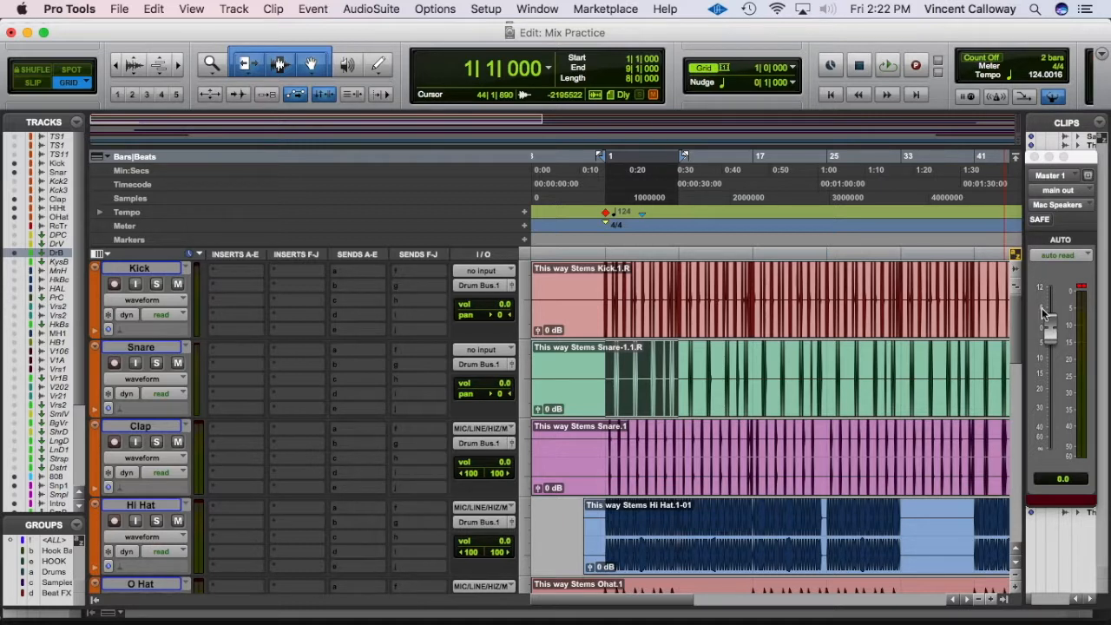
left_click(152, 269)
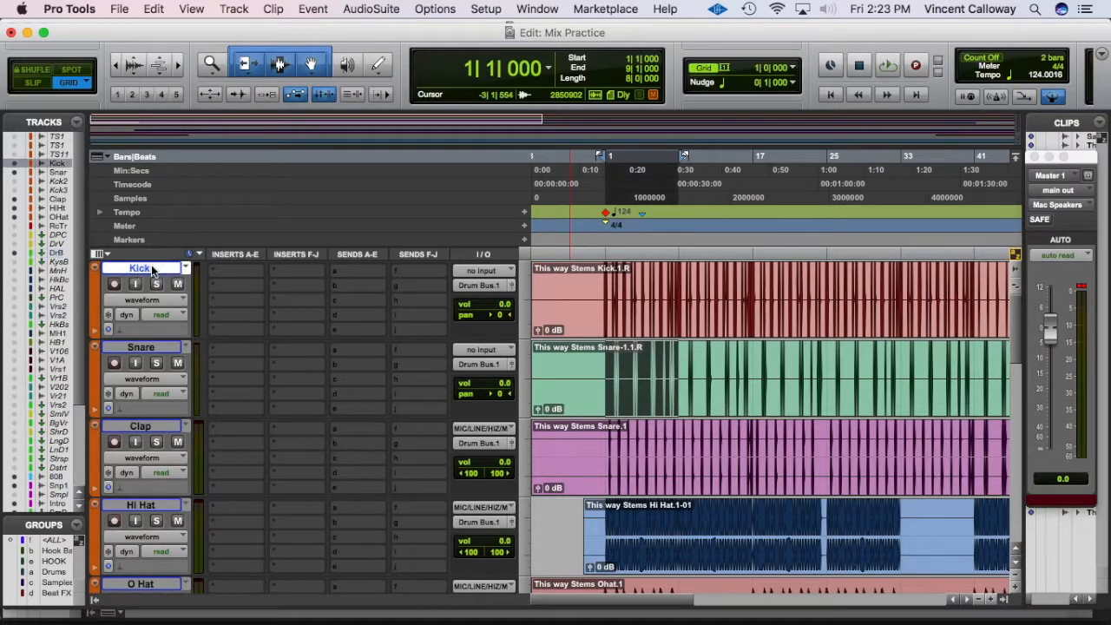
Step: With the <ALL> group enabled, drop every track's volume to -∞ and clear the clip light
left_click(50, 541)
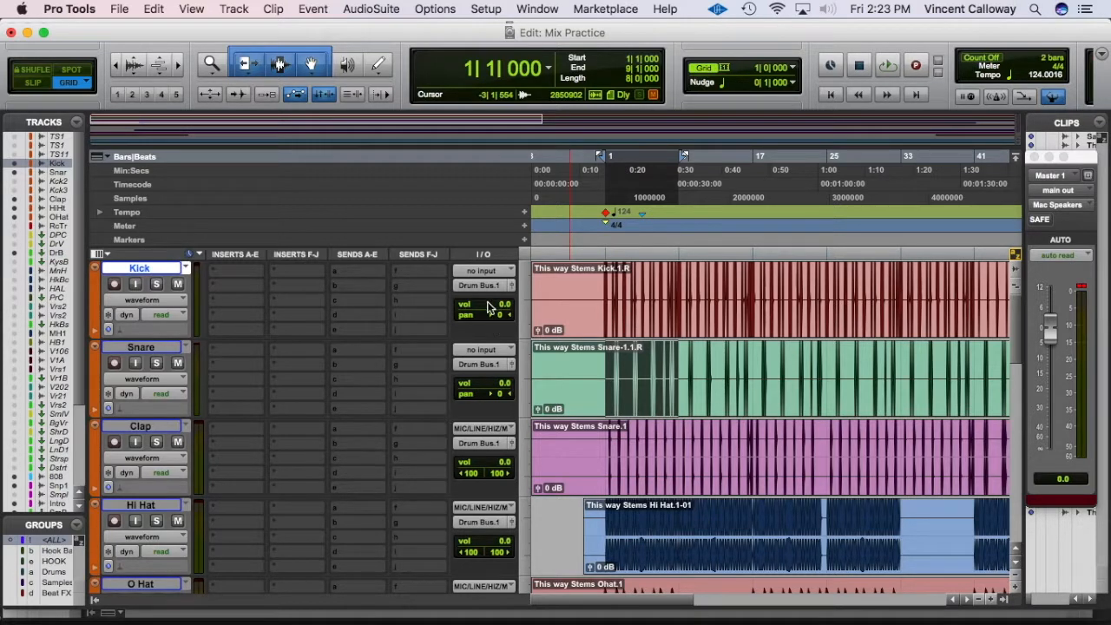
left_click_drag(488, 310, 487, 372)
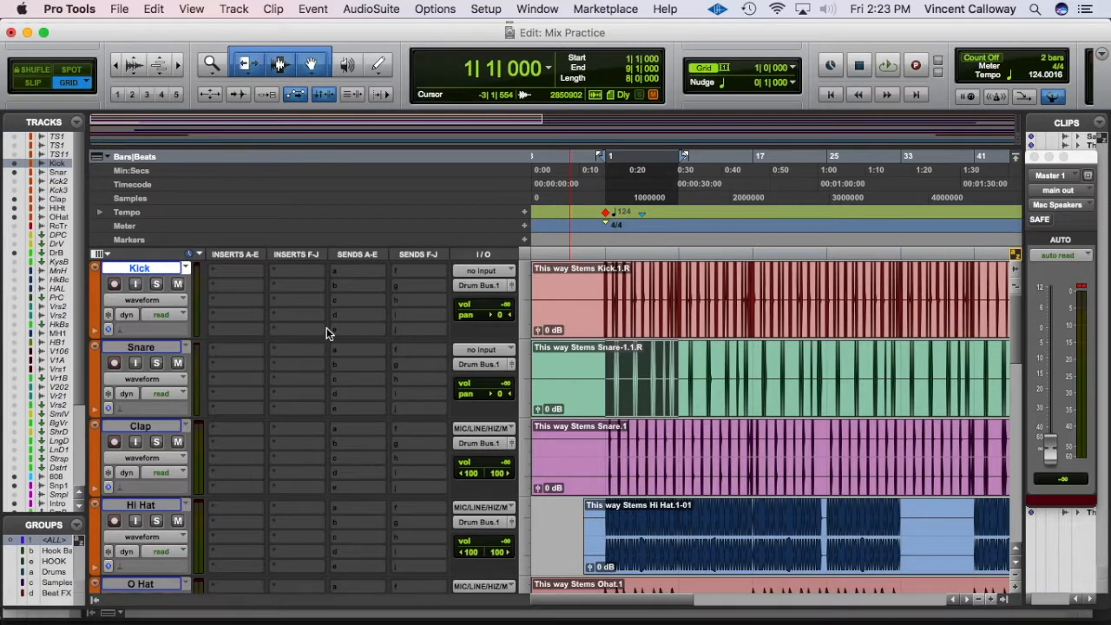
left_click(1081, 288)
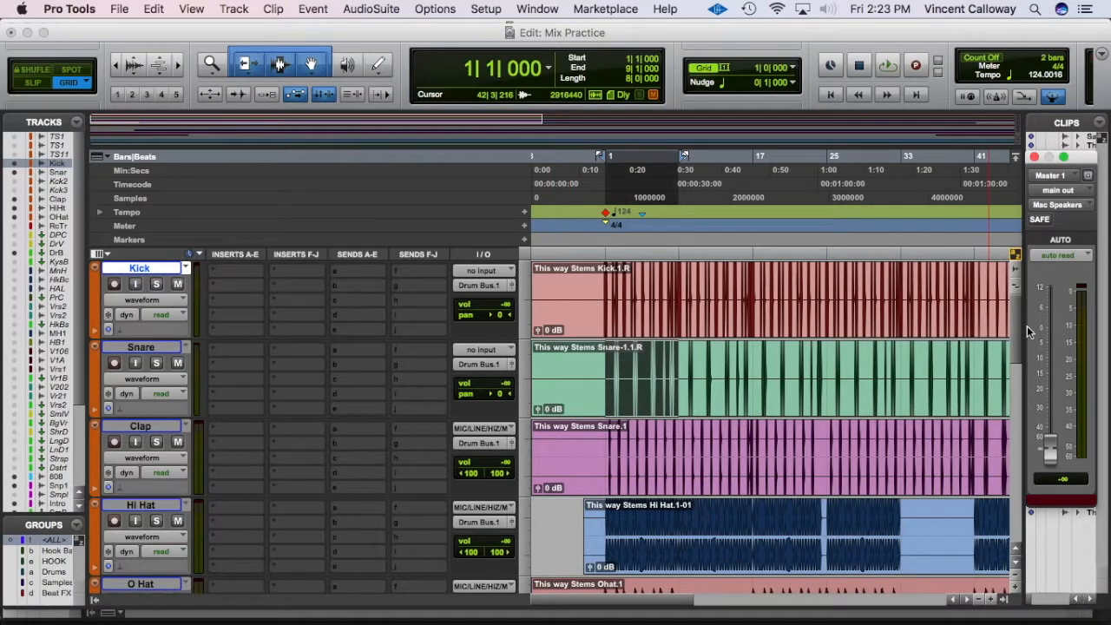
left_click_drag(1014, 328, 975, 622)
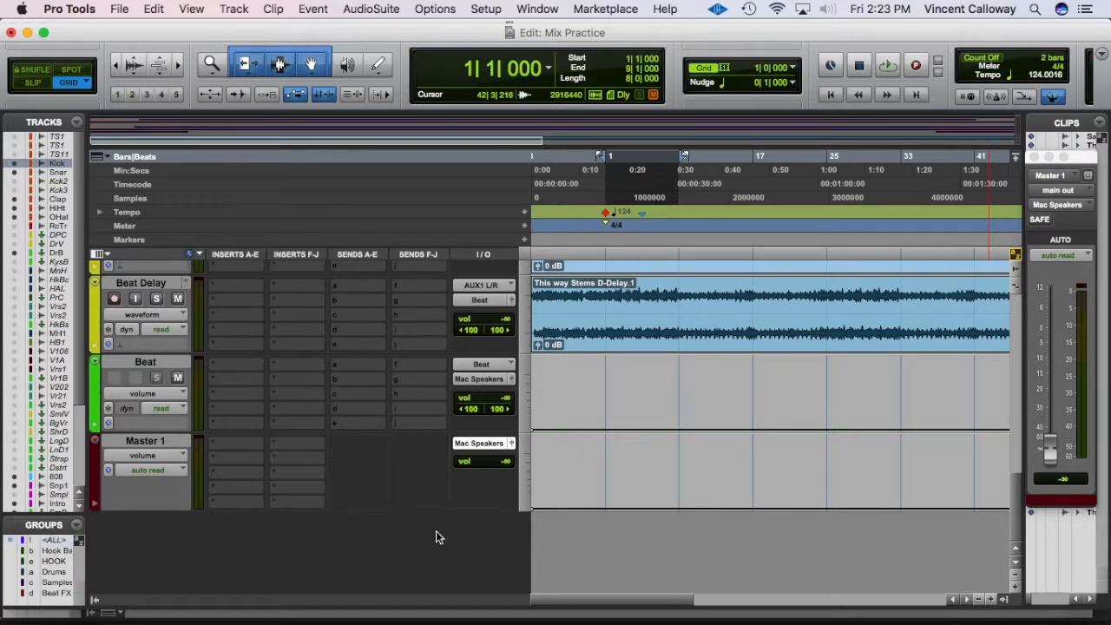
Step: Reset the Master 1 and Drum Bus volumes back to 0 dB
left_click(496, 462, "alt")
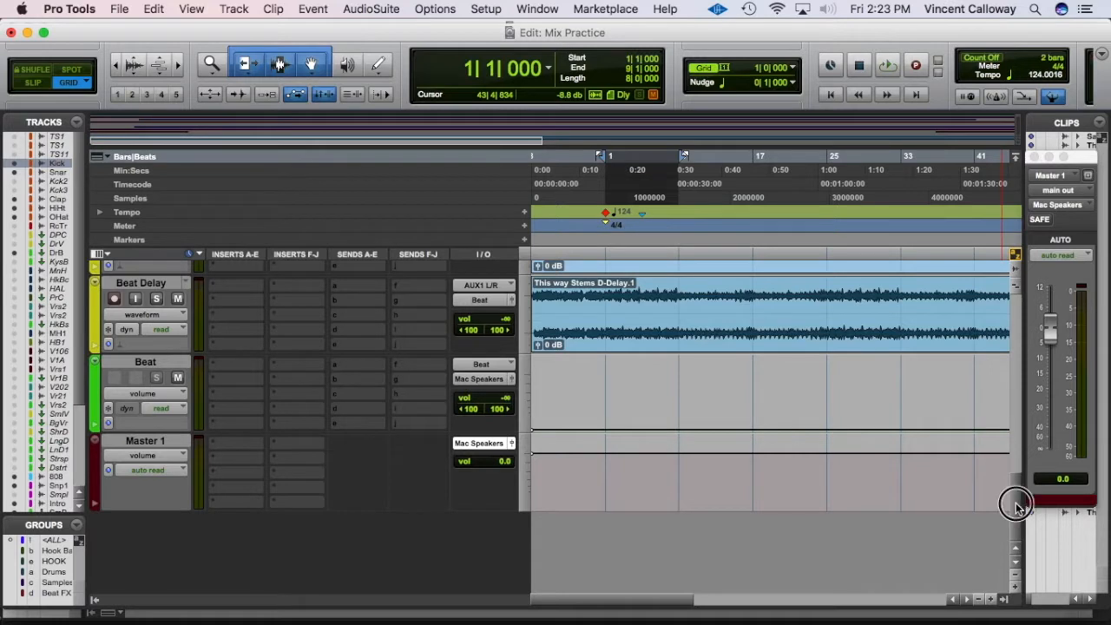
left_click_drag(1017, 505, 1017, 365)
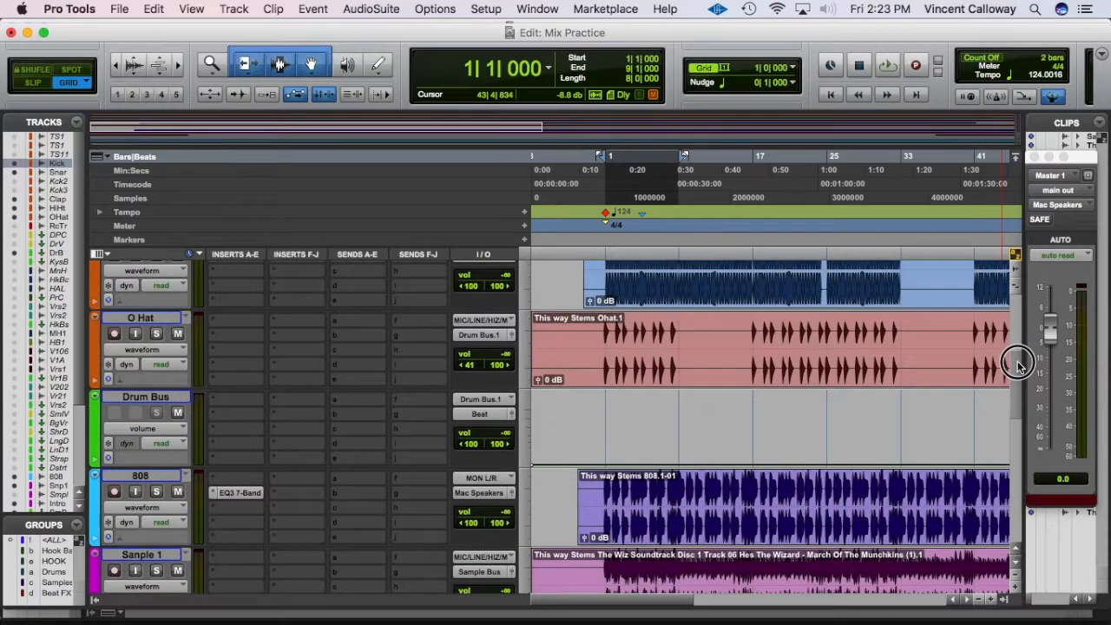
left_click(188, 401)
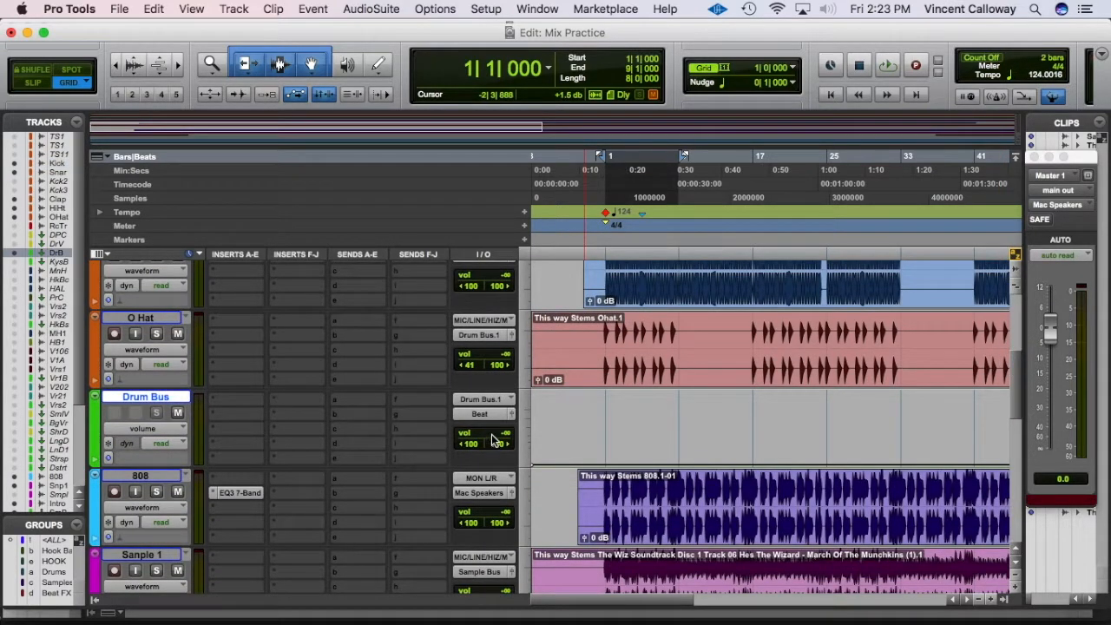
left_click(492, 436, "alt")
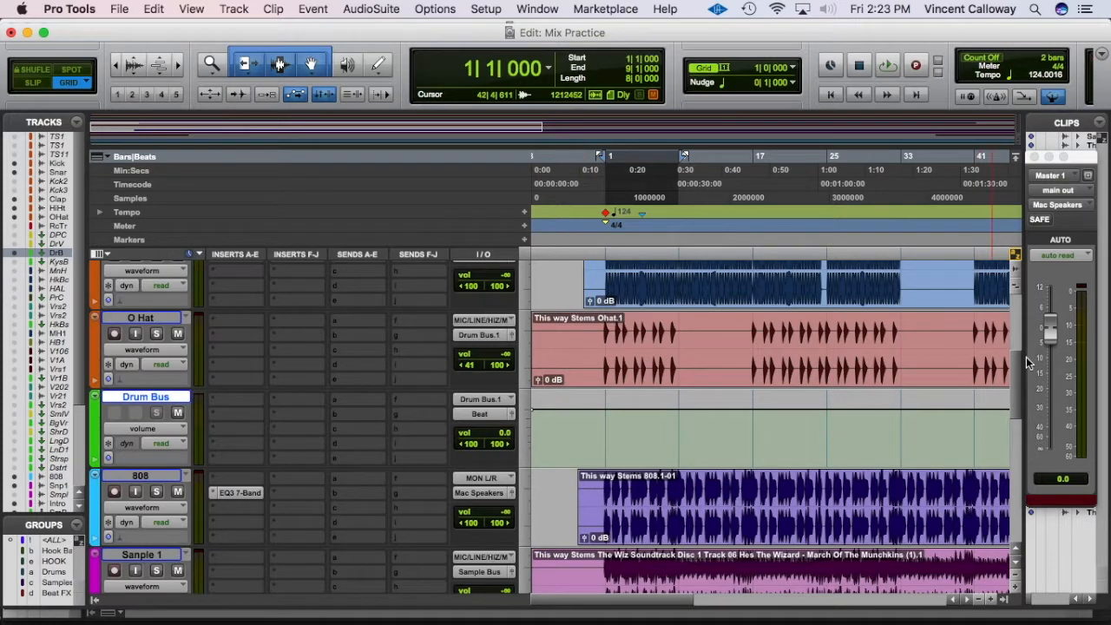
left_click_drag(1019, 379, 1016, 447)
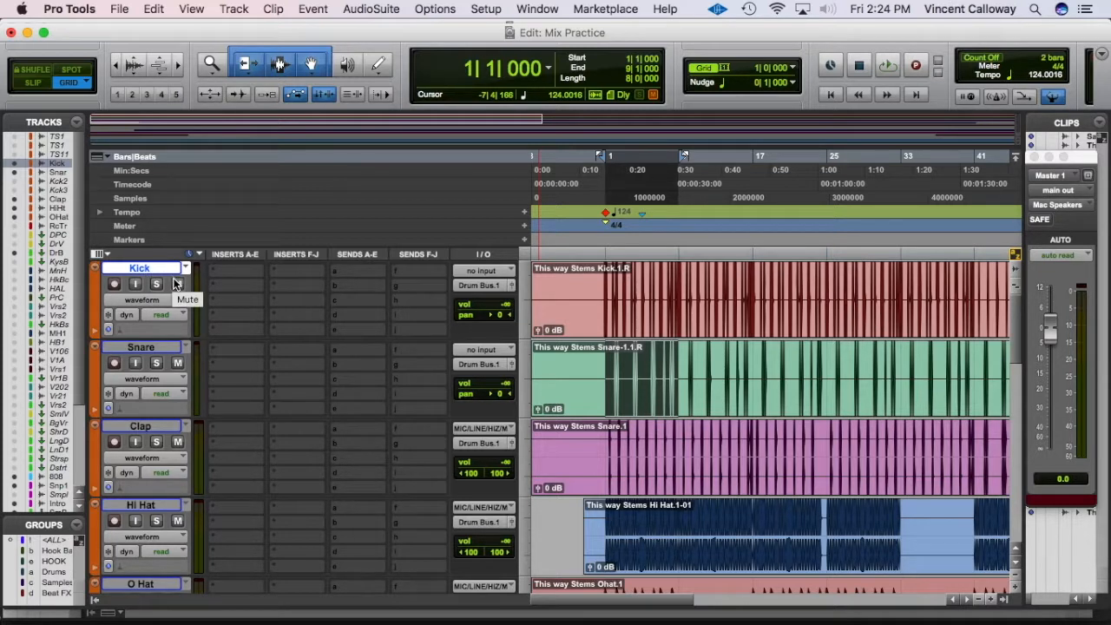
Step: During playback, raise Kick's volume from -∞ to -7.3 dB
key("space")
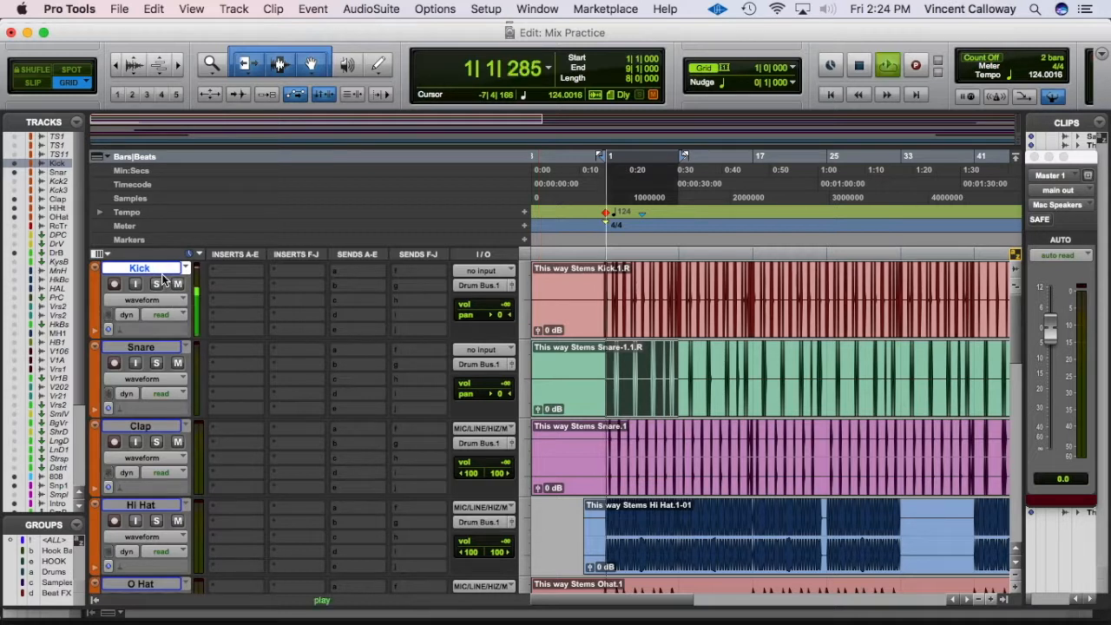
left_click(492, 308)
left_click_drag(492, 307, 495, 269)
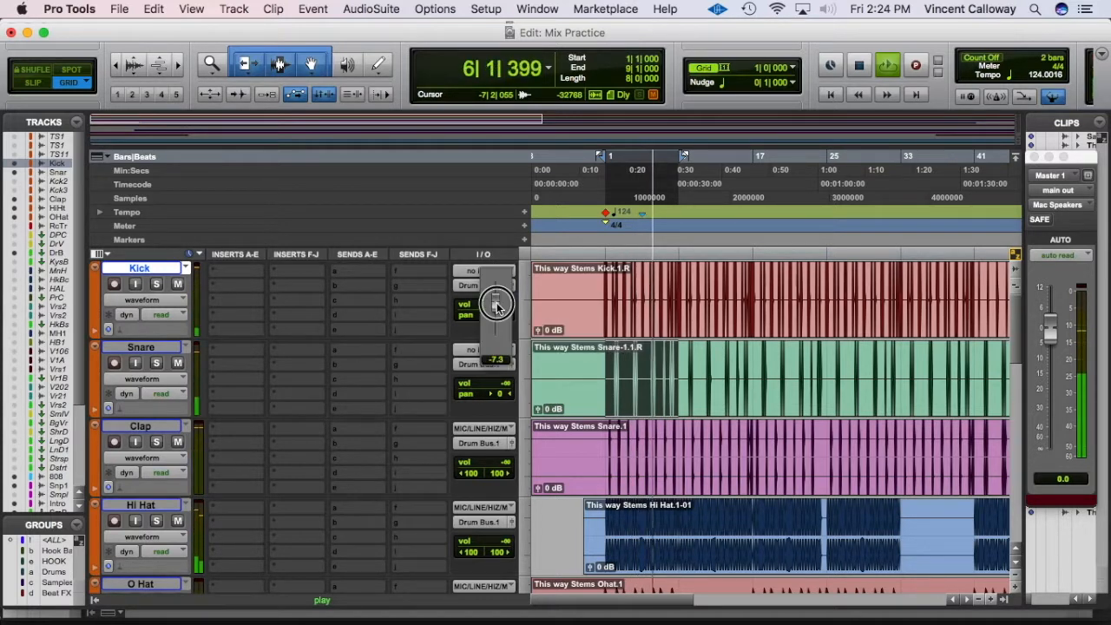
key("space")
Step: Replay the drums and nudge Kick's volume up to -5.3 dB
left_click(1084, 341)
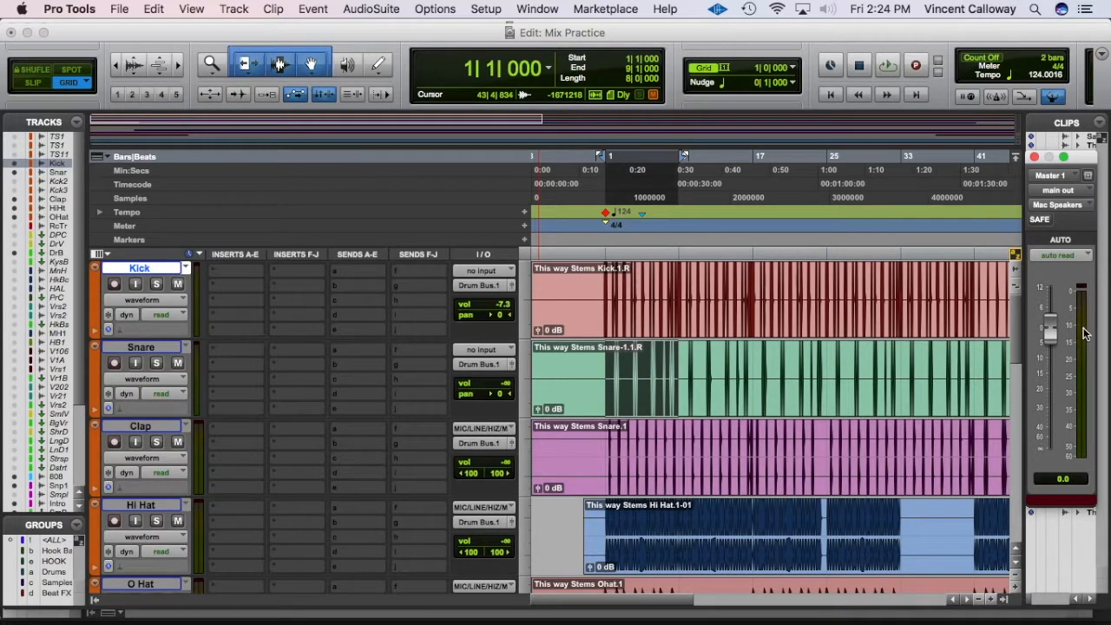
scroll(152, 340, "down", 5)
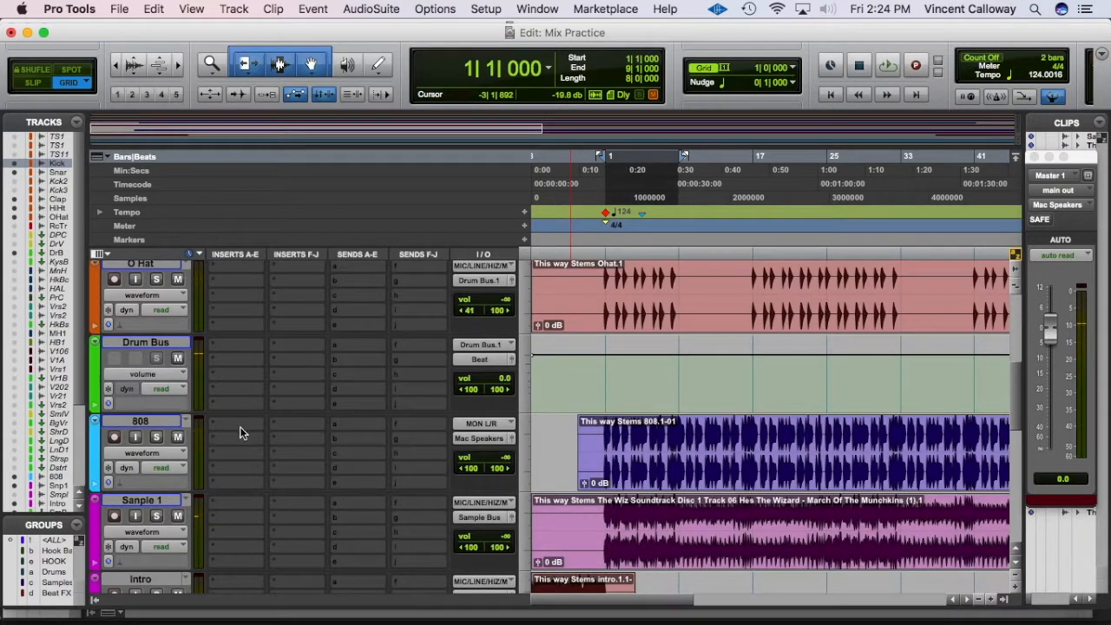
key("space")
left_click_drag(491, 464, 492, 422)
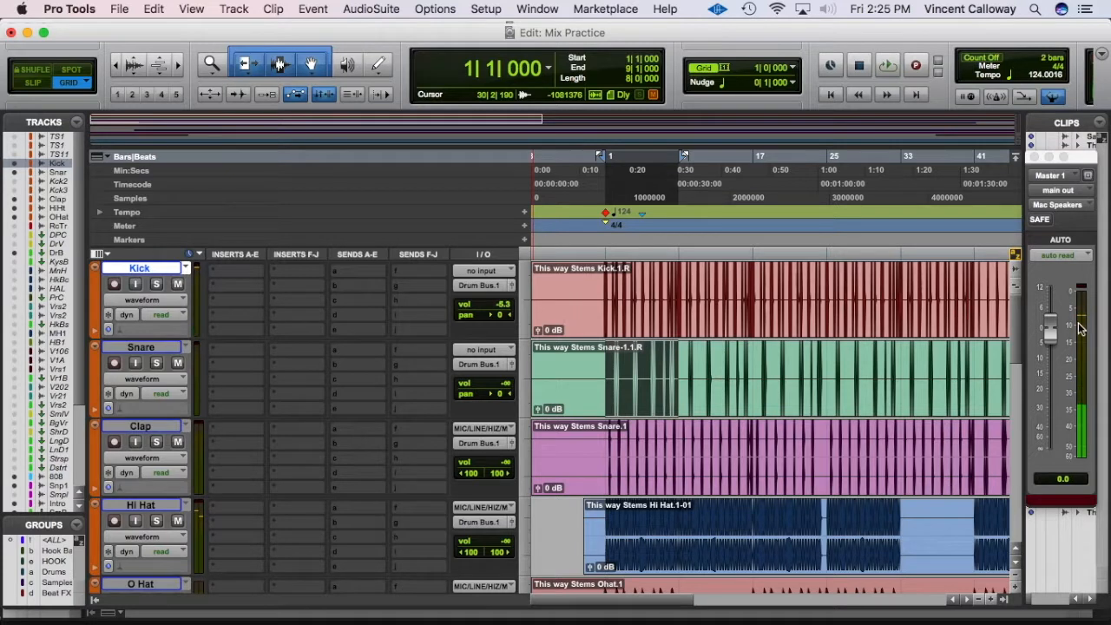
scroll(1020, 333, "down", 5)
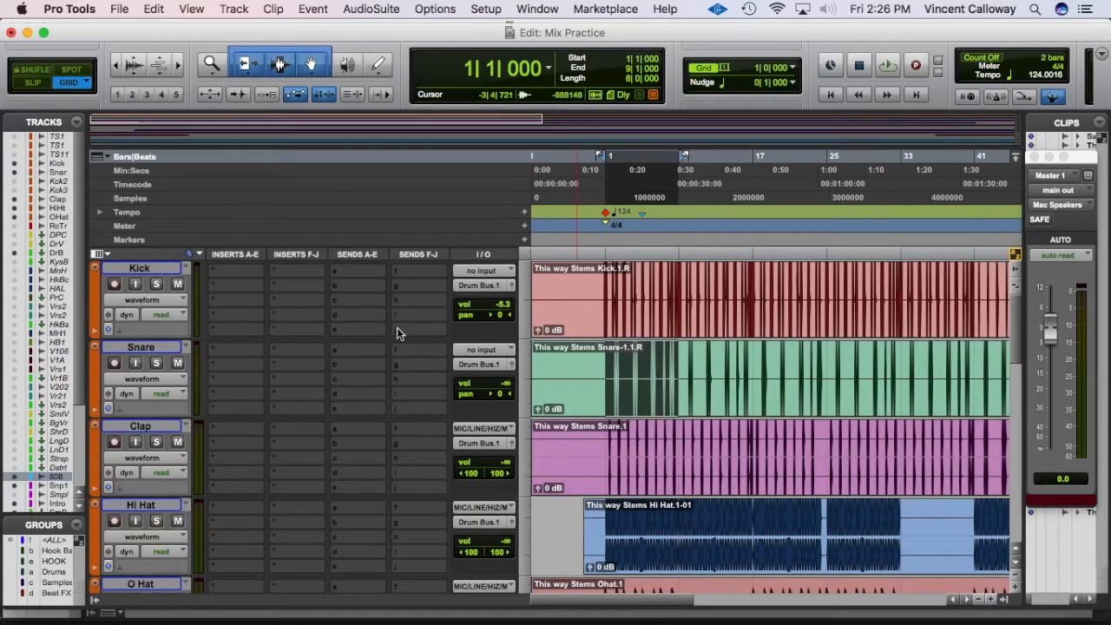
Step: Select Snare, start playback, and bring Snare, Clap and Hi Hat up from -∞ to -2.6, -7.9 and -15.8 dB
left_click(141, 347)
key("space")
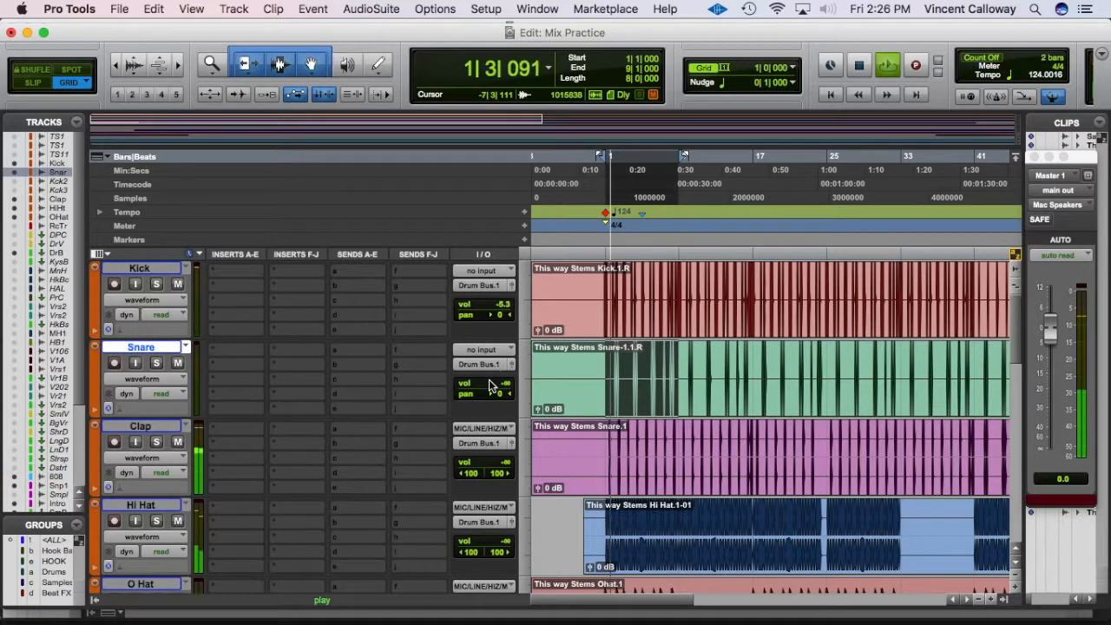
mouse_move(489, 385)
left_mouse_down()
mouse_move(487, 352)
mouse_move(494, 380)
mouse_move(492, 369)
left_mouse_up()
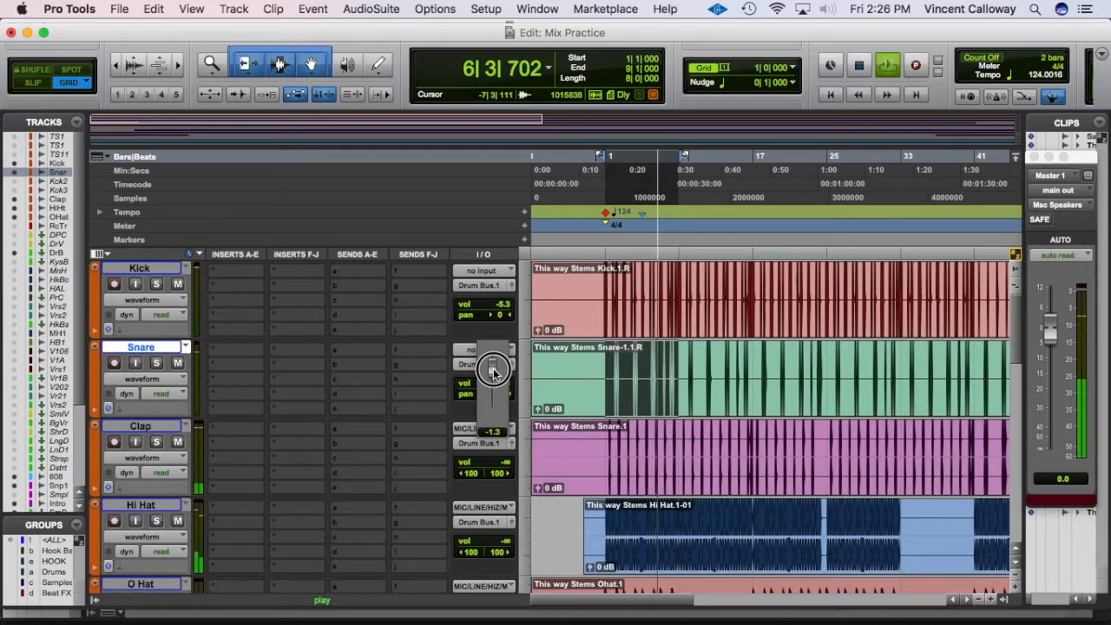
left_click_drag(492, 369, 492, 374)
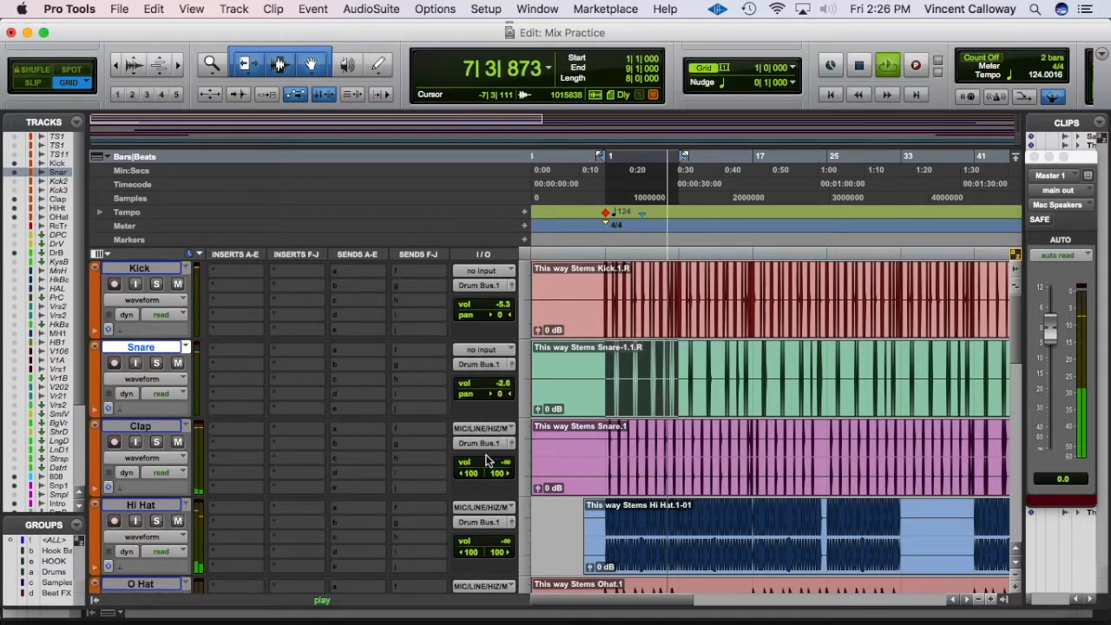
left_click_drag(486, 460, 497, 443)
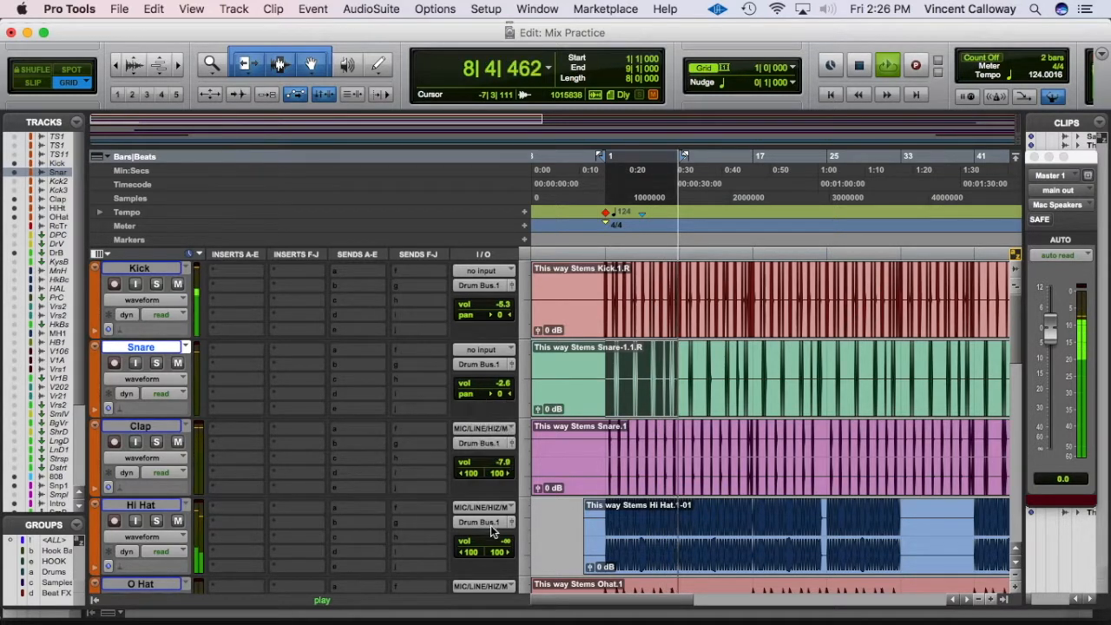
left_click_drag(493, 545, 497, 517)
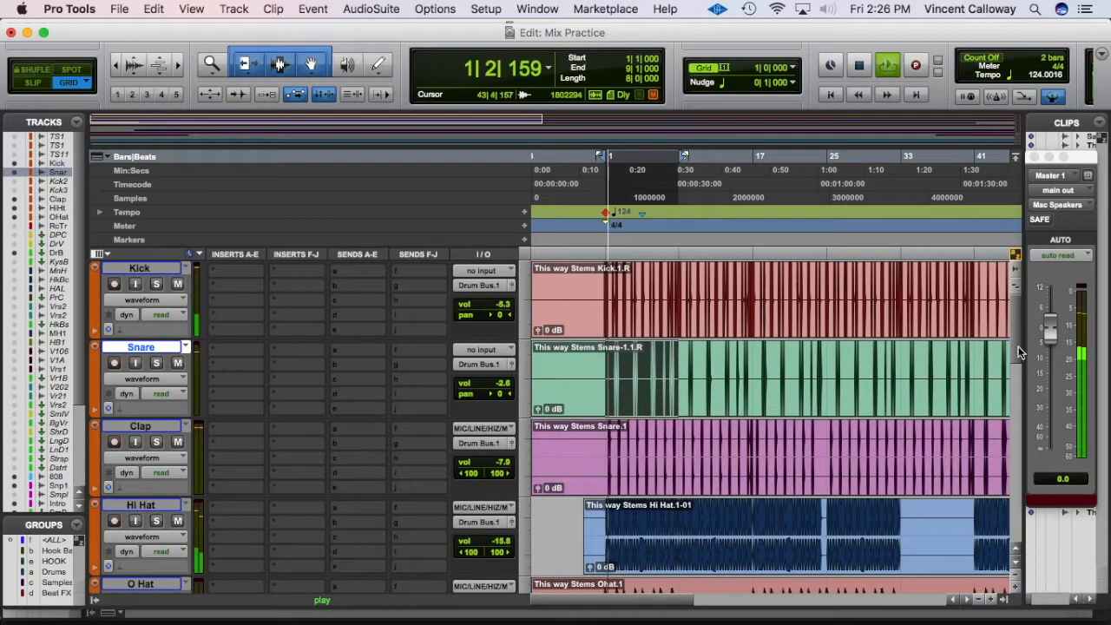
Step: Raise O Hat's volume from -∞ to -15.8 dB, then restart playback
scroll(1017, 347, "down", 5)
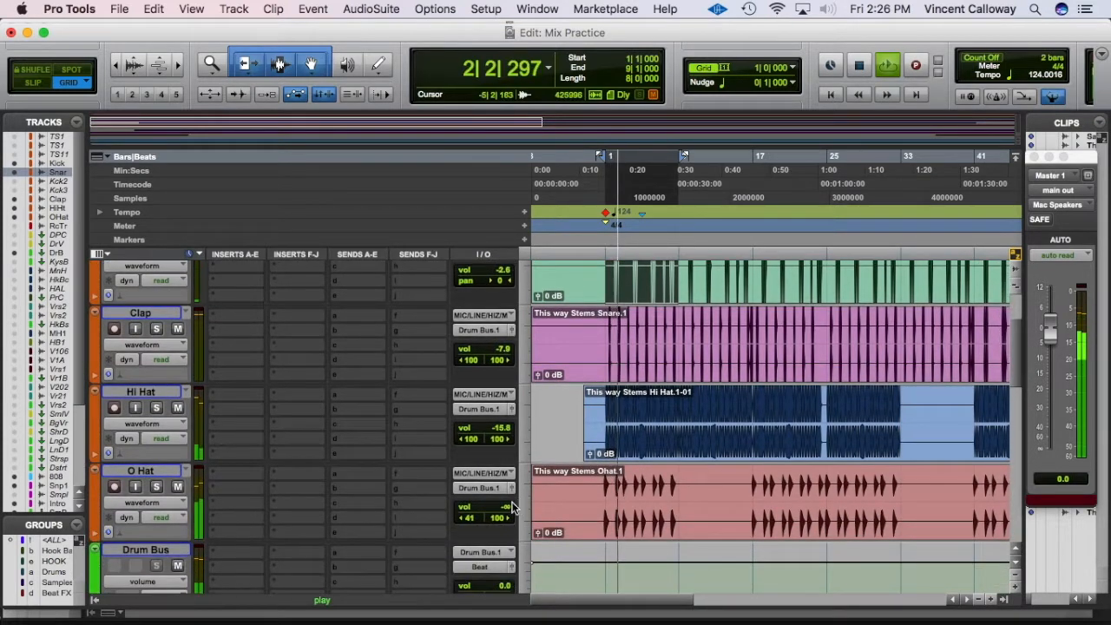
left_click_drag(497, 512, 499, 483)
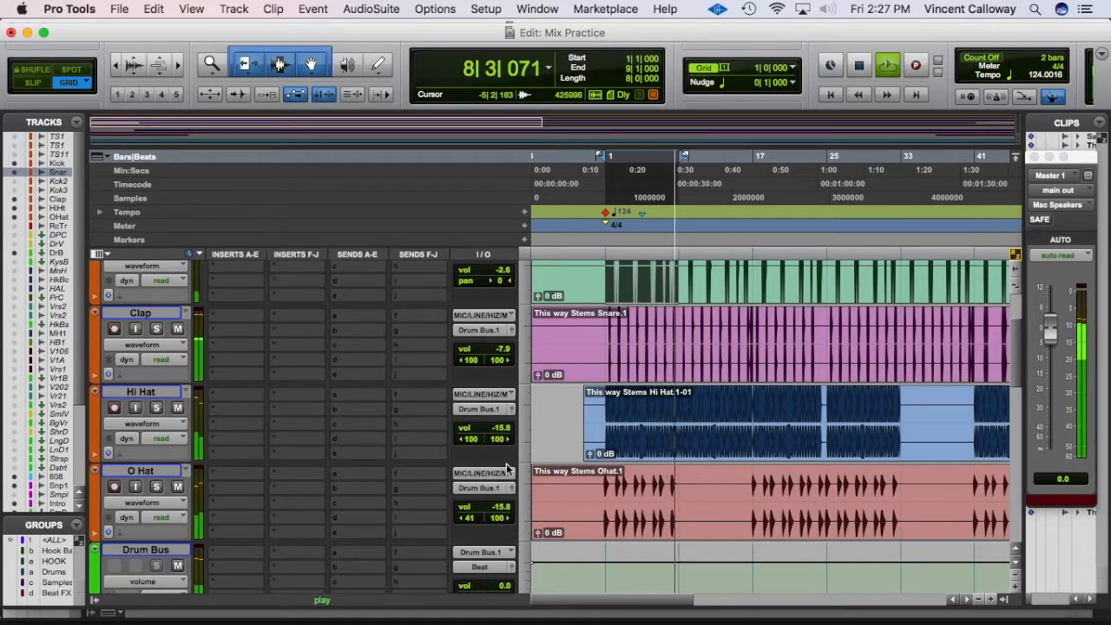
key("space")
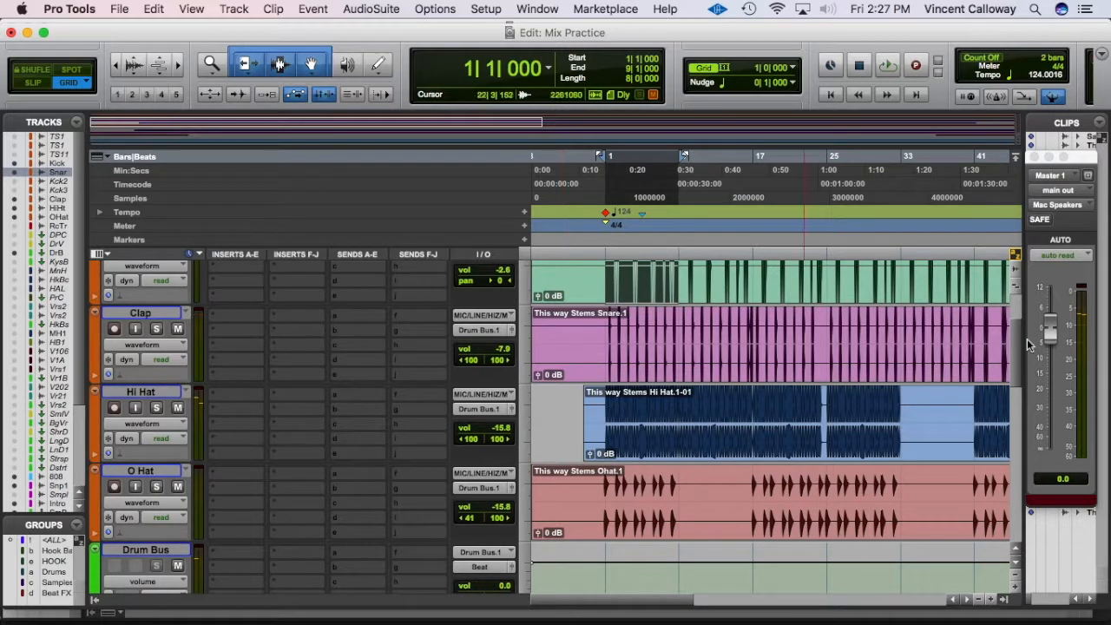
key("space")
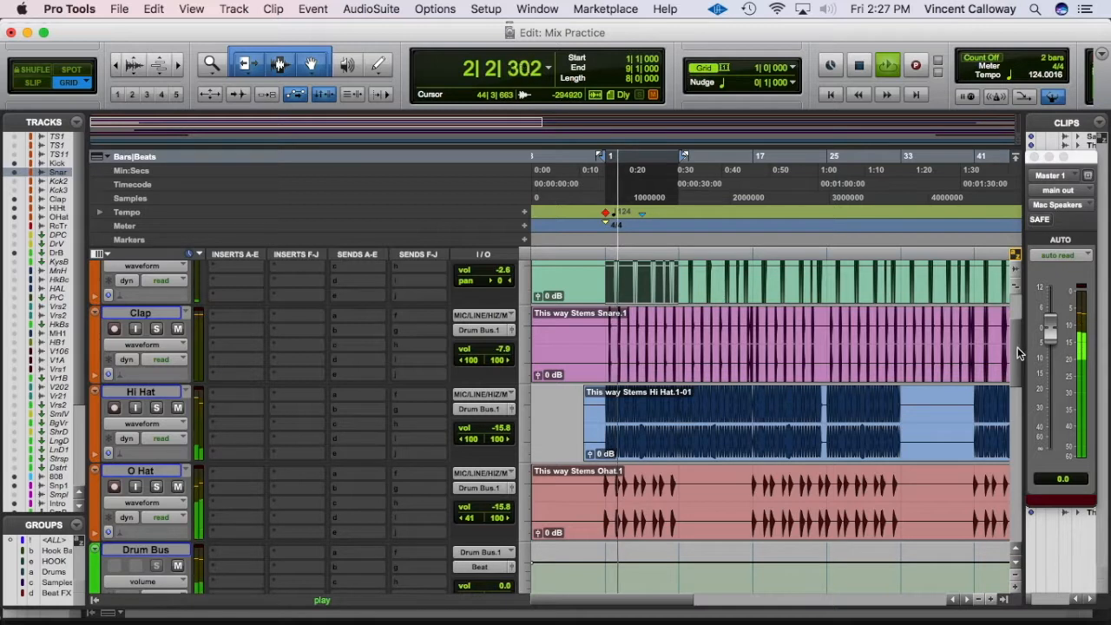
Step: Adjust the pan controls so Hi Hat's right pan sits at 92 and O Hat's left at 41
left_click_drag(1015, 351, 1011, 309)
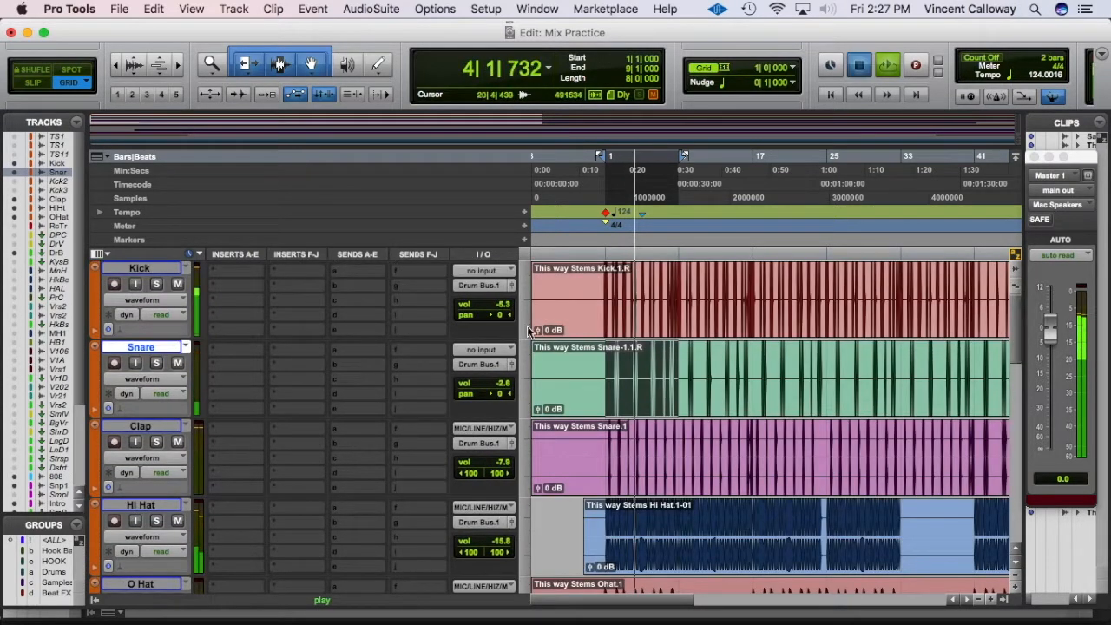
key("space")
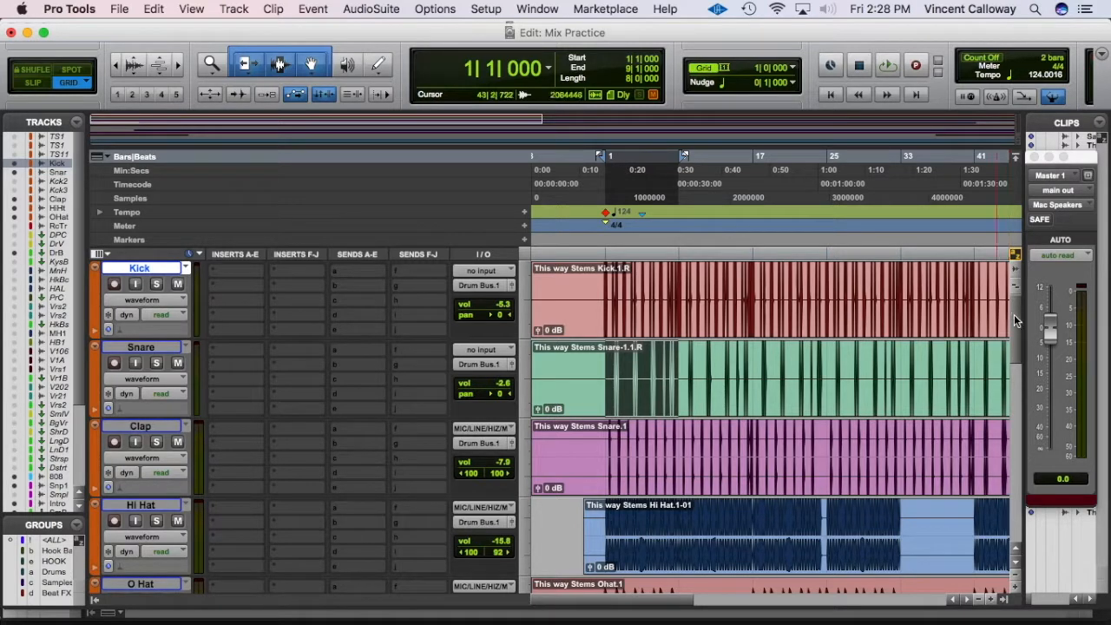
left_click_drag(1016, 316, 1014, 340)
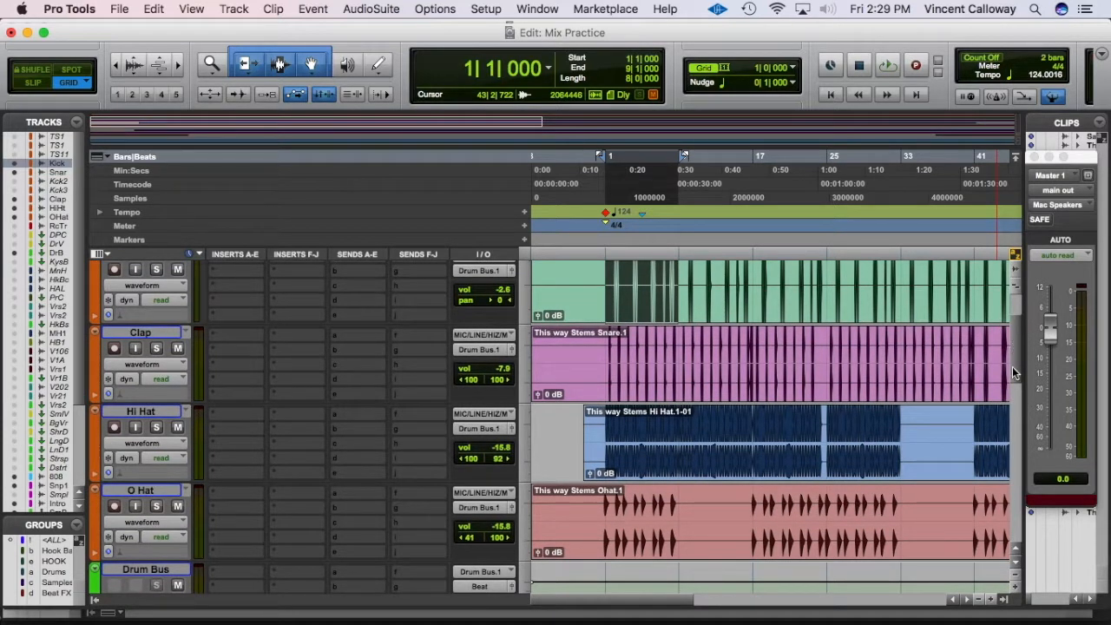
left_click(1013, 368)
left_click_drag(1013, 368, 1016, 272)
mouse_move(533, 608)
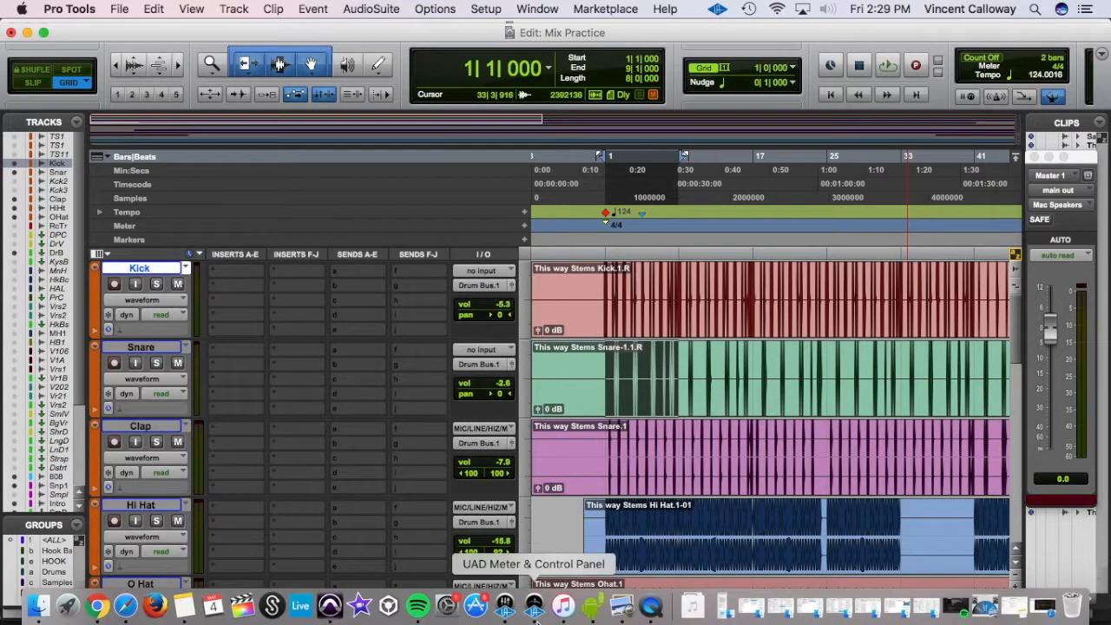
Step: Bring up the Preview placement charts, close Vocal-Placement-example.png, and nudge Stereo_Infogram.png right
left_click(614, 612)
double_click(397, 130)
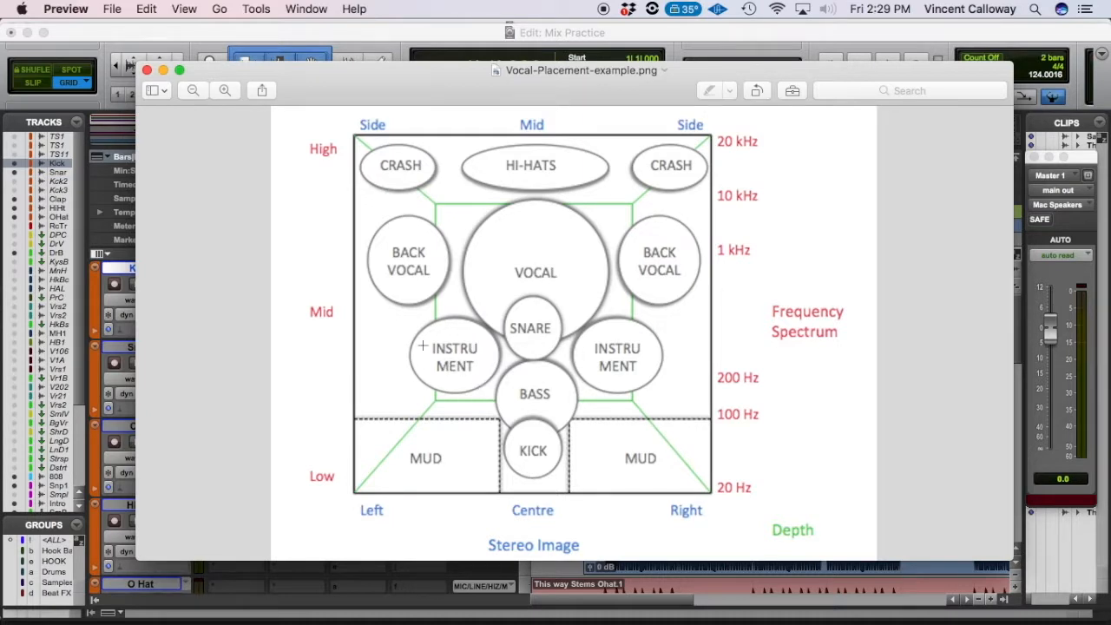
left_click(147, 71)
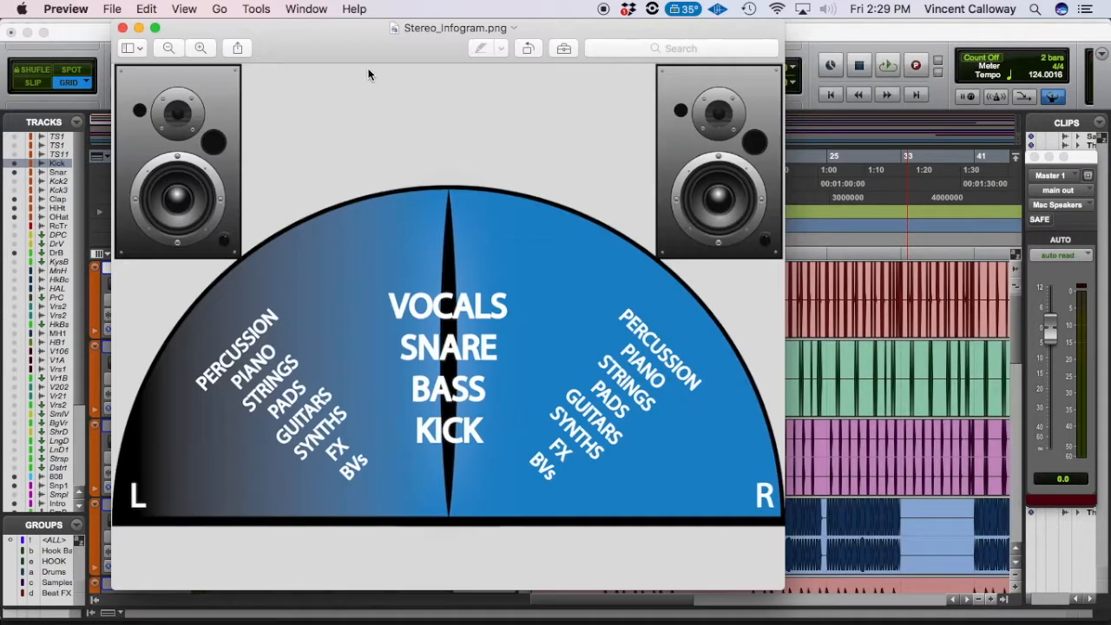
left_click_drag(379, 43, 398, 42)
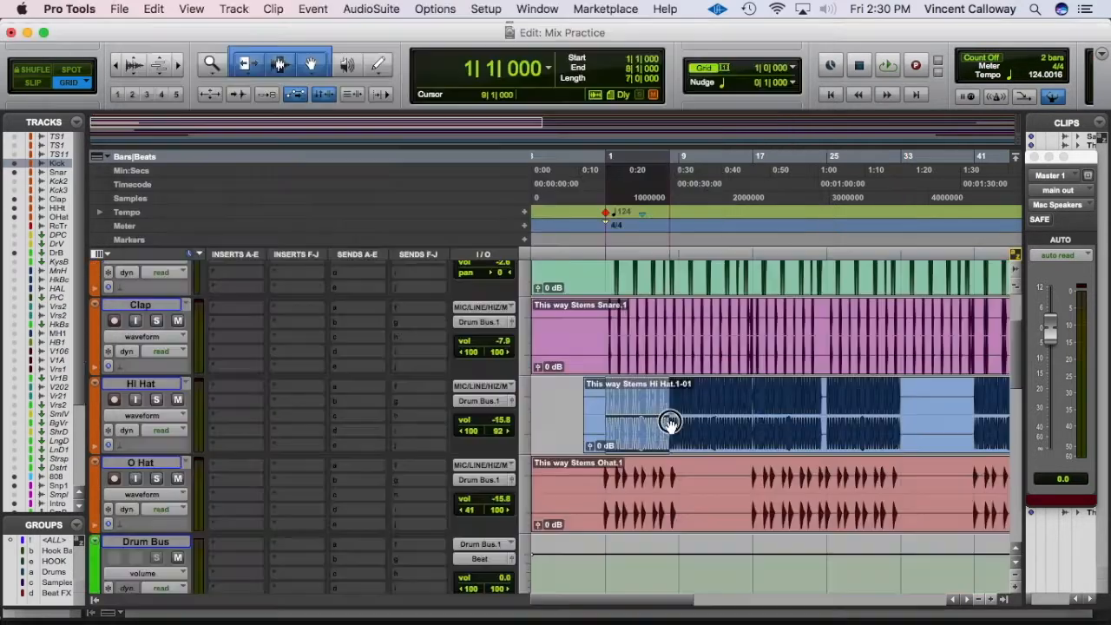
Step: During playback, pull the Hi Hat's right pan from 92 in to 87
left_click_drag(664, 426, 679, 425)
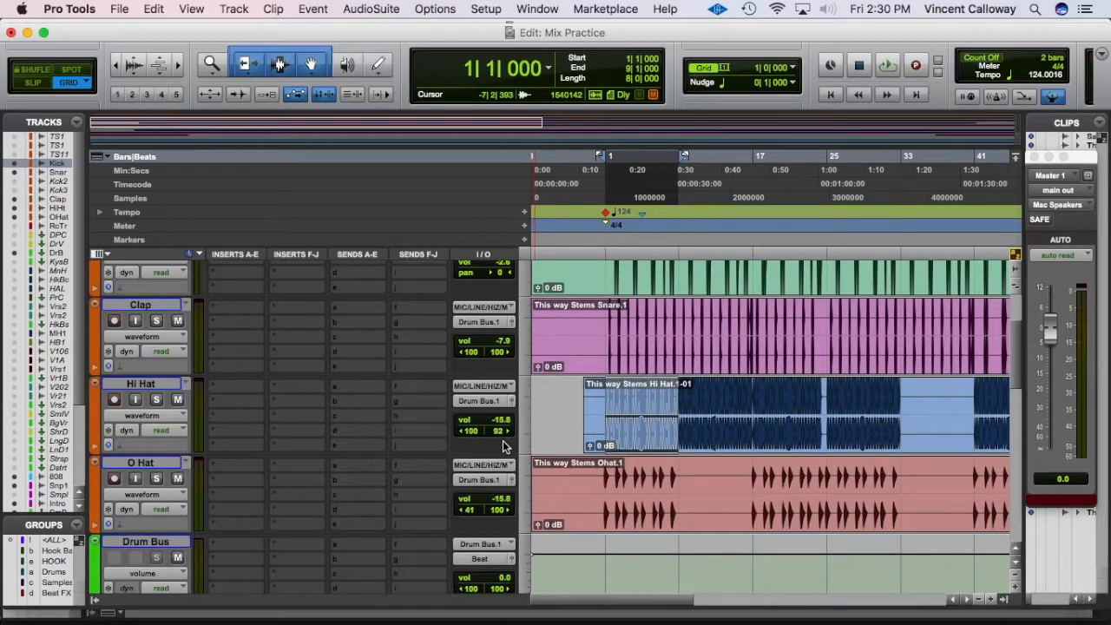
key("space")
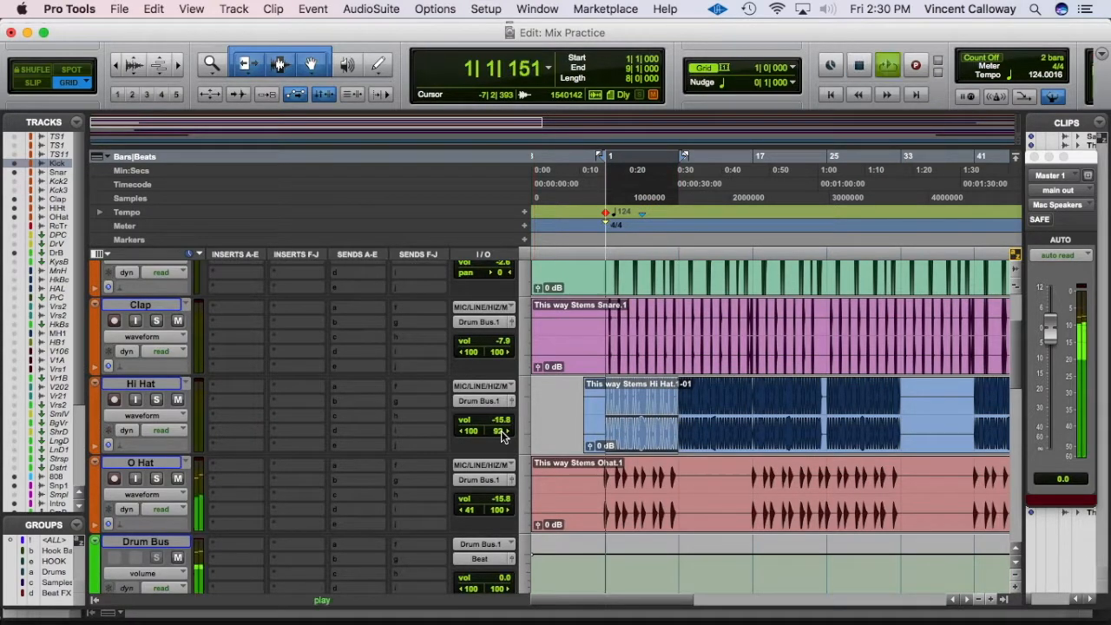
mouse_move(502, 436)
left_mouse_down()
mouse_move(439, 434)
mouse_move(498, 442)
left_mouse_up()
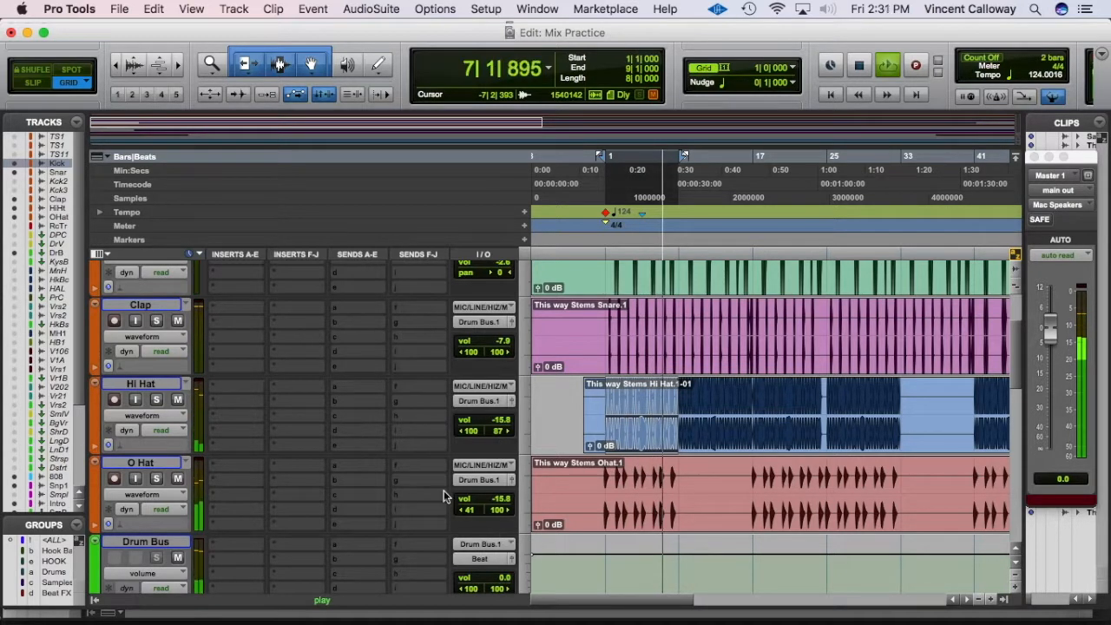
left_click(165, 457)
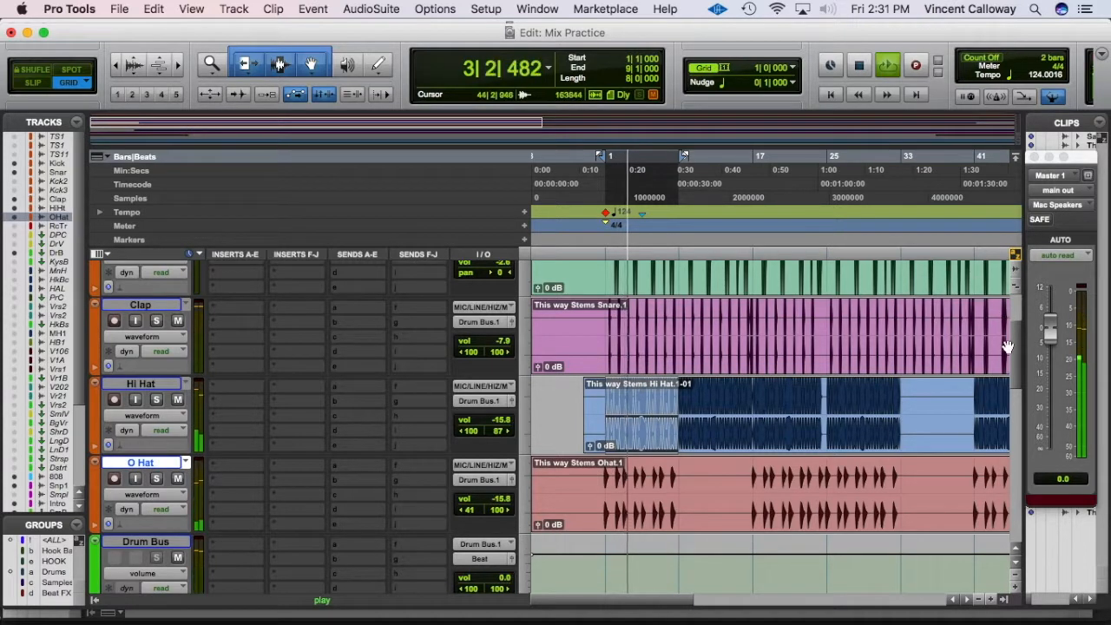
key("space")
left_click_drag(1015, 340, 1012, 278)
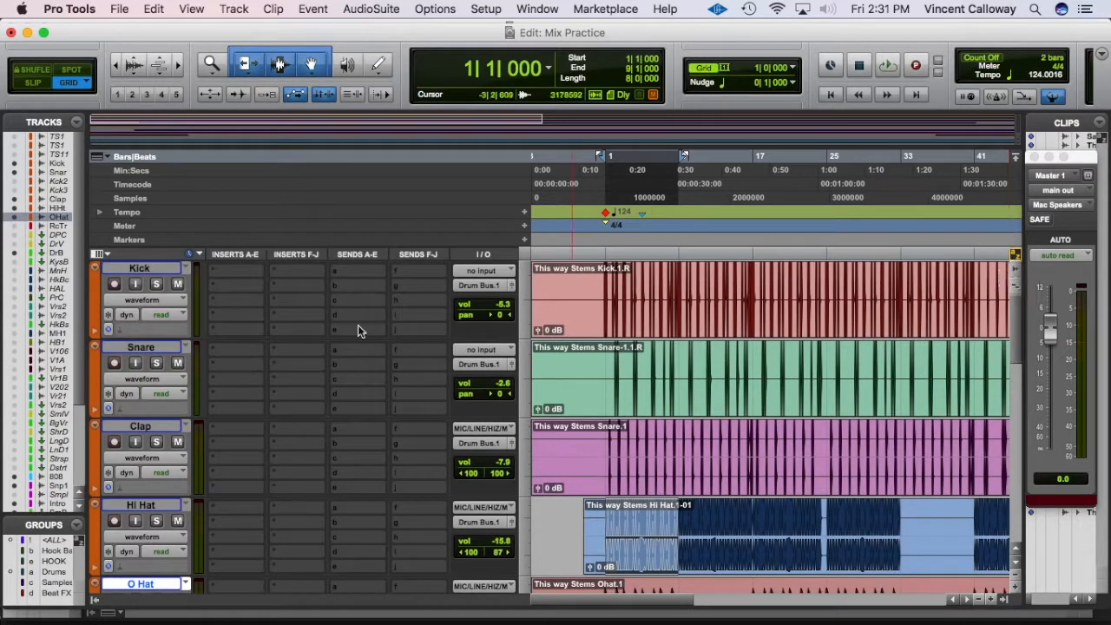